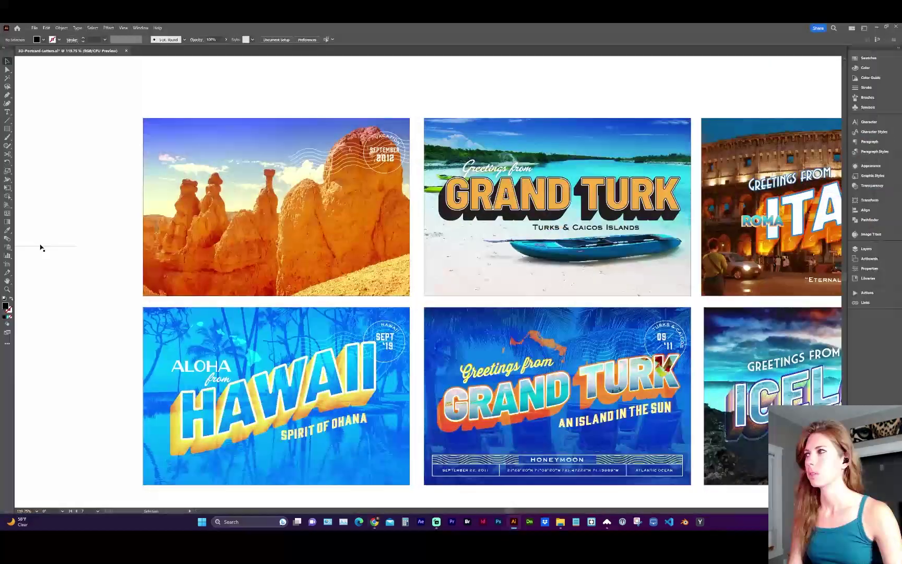
Add the text UTAH to the canyon postcard and move it to the middle of the image
key(t)
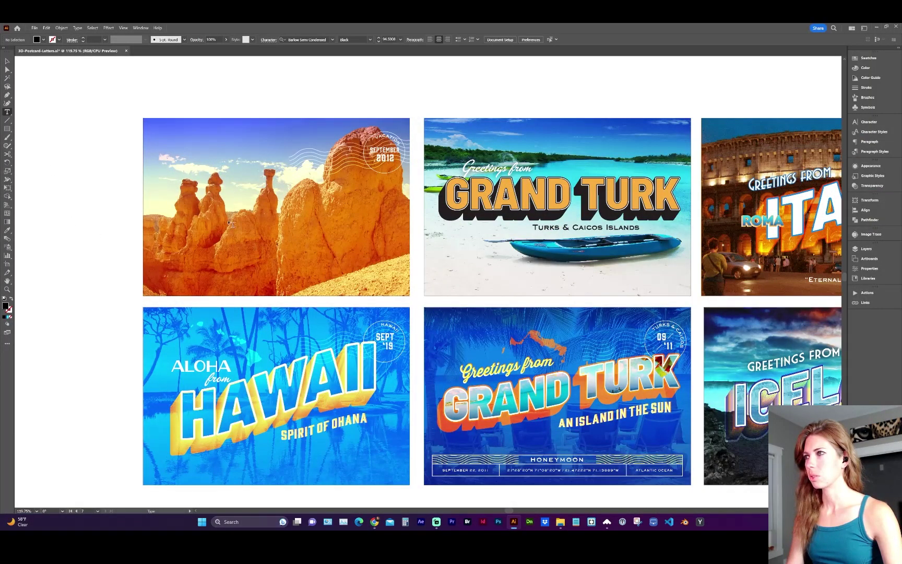
click(209, 216)
text(UTAH)
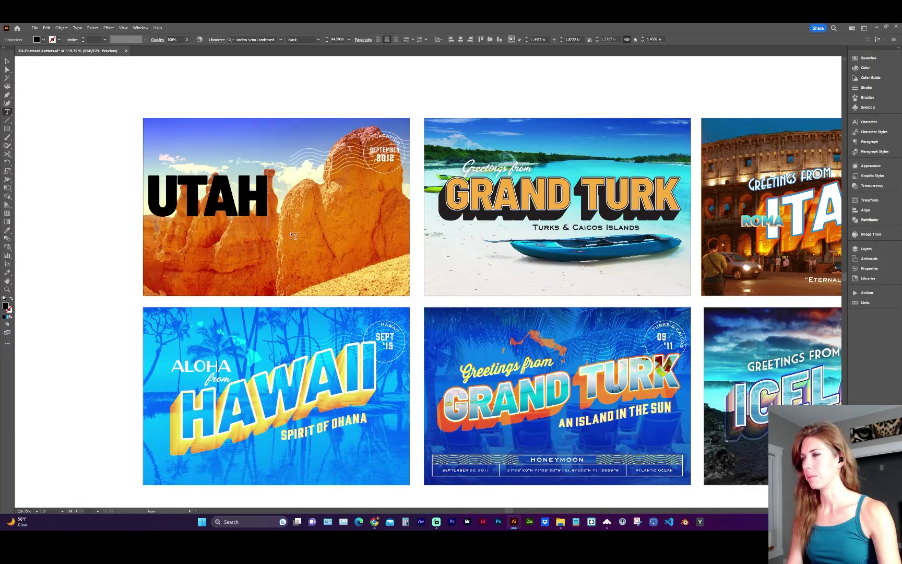
key(Escape)
drag(254, 195, 332, 205)
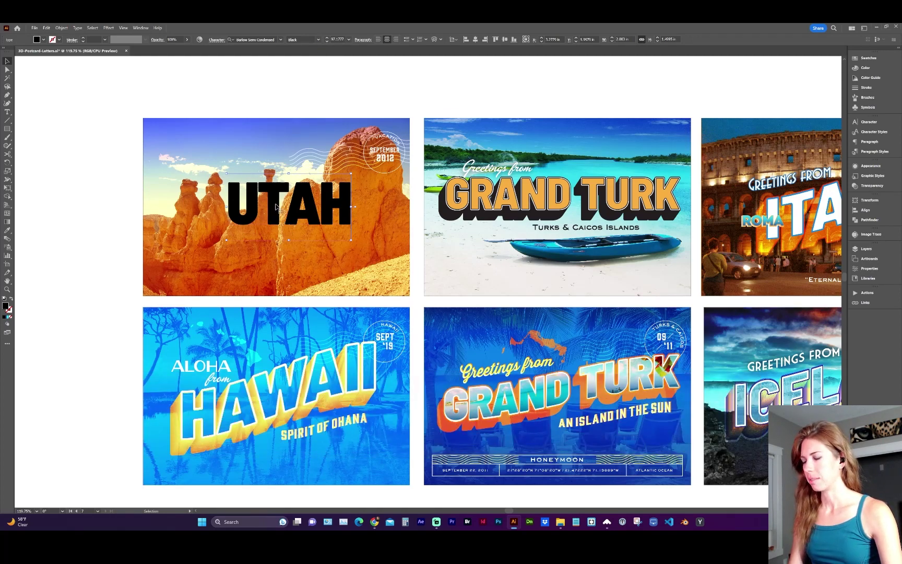
Duplicate the UTAH text slightly down and to the left, and give the front copy a white stroke
drag(276, 206, 240, 227)
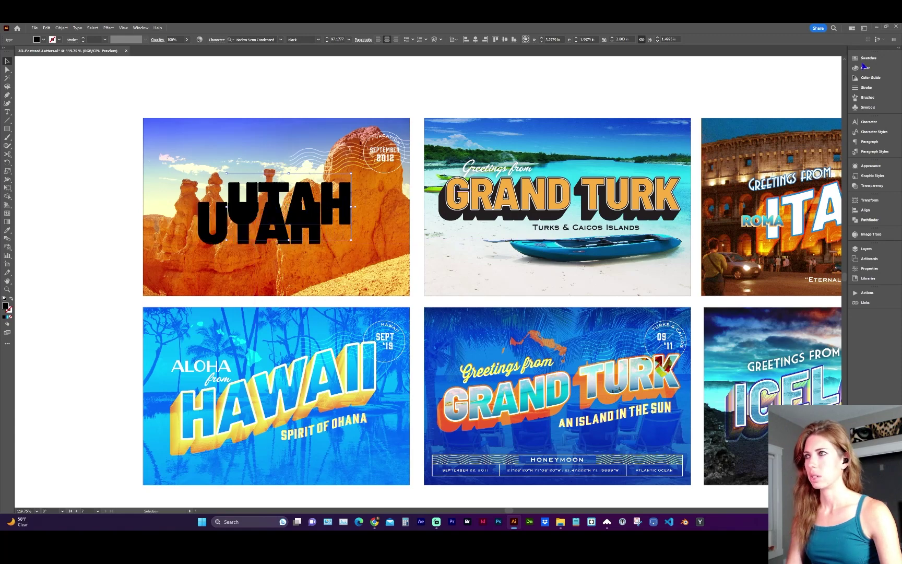
click(868, 58)
click(788, 82)
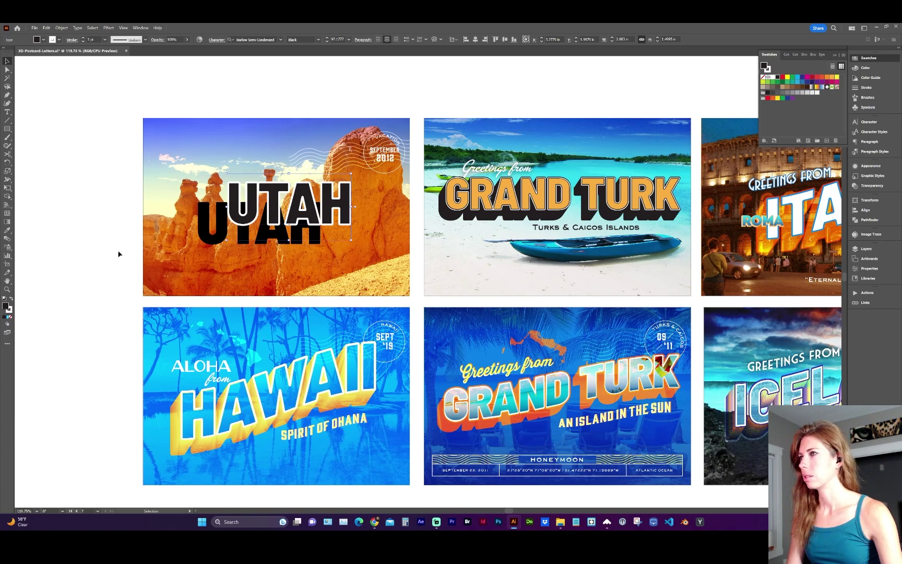
Blend the front and back UTAH texts, with spacing set to Specified Steps and 24 steps
click(8, 240)
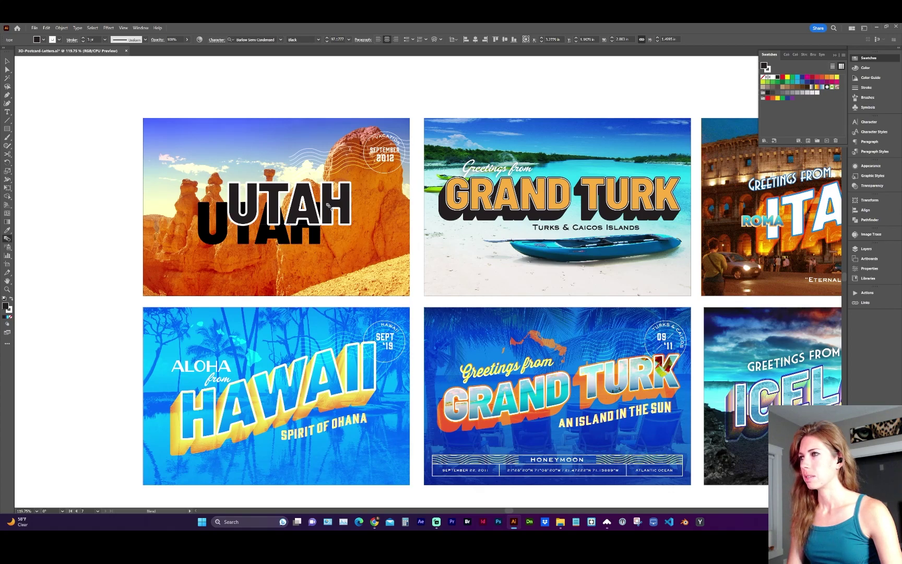
click(212, 242)
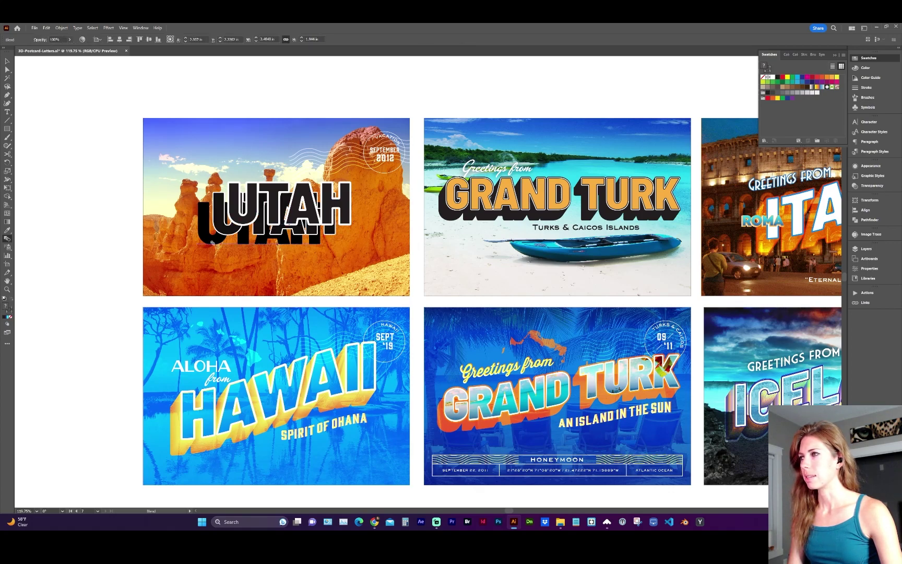
double_click(7, 239)
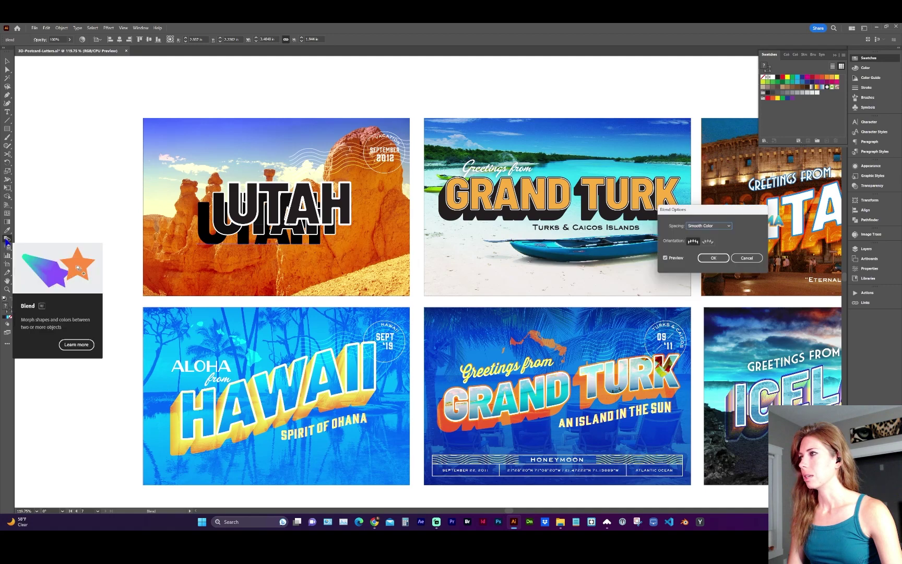
click(565, 230)
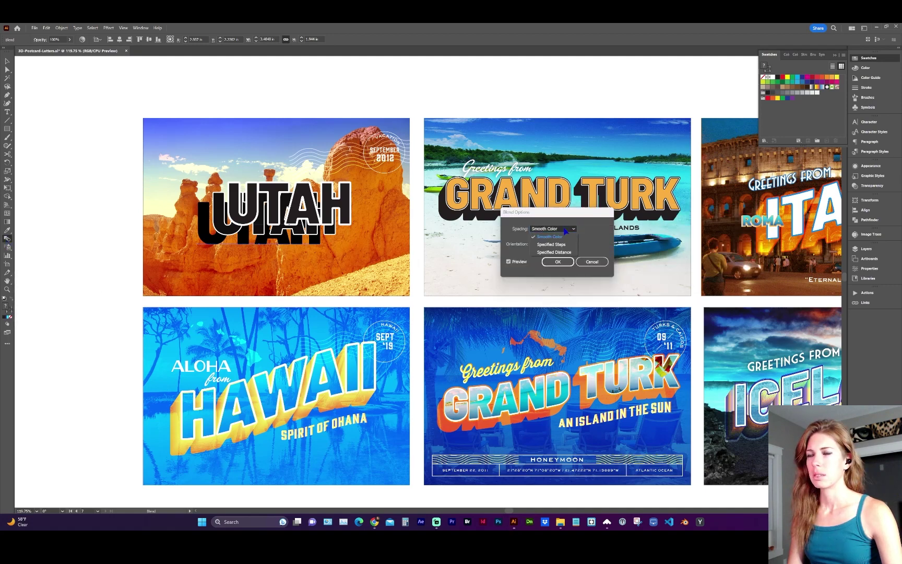
click(566, 245)
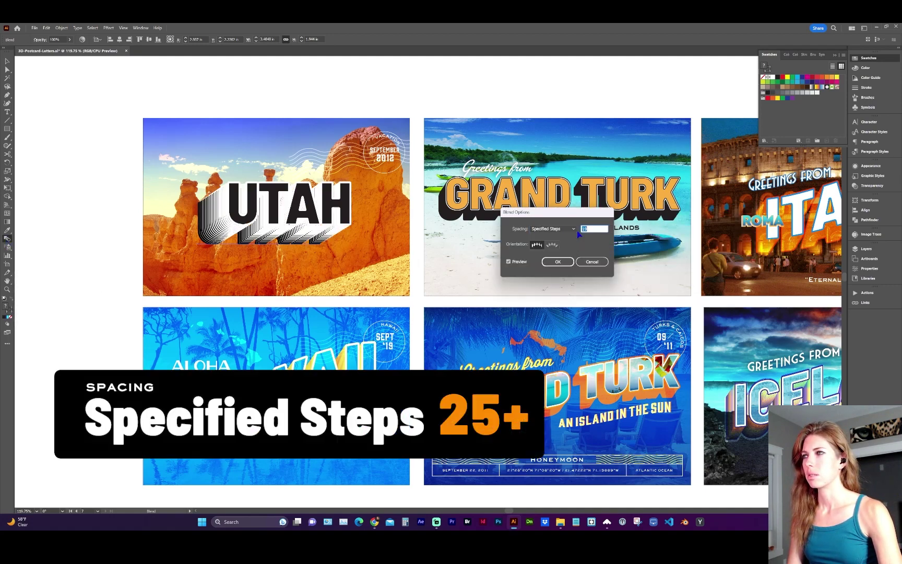
key(Up)
key(Up)
key(Up)
key(Up)
key(Up)
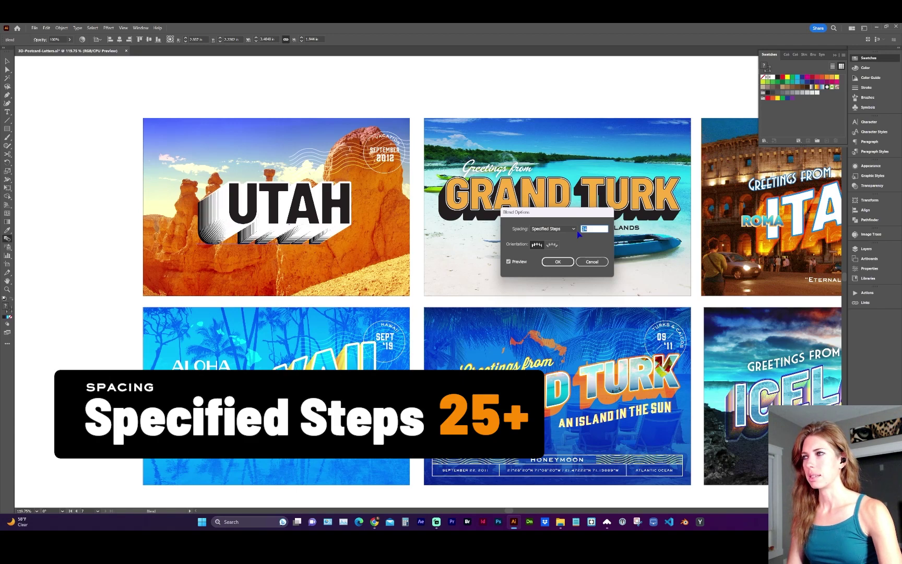
key(Return)
Give the UTAH blend a white front face with a black 3 pt stroke, and deselect it
key(v)
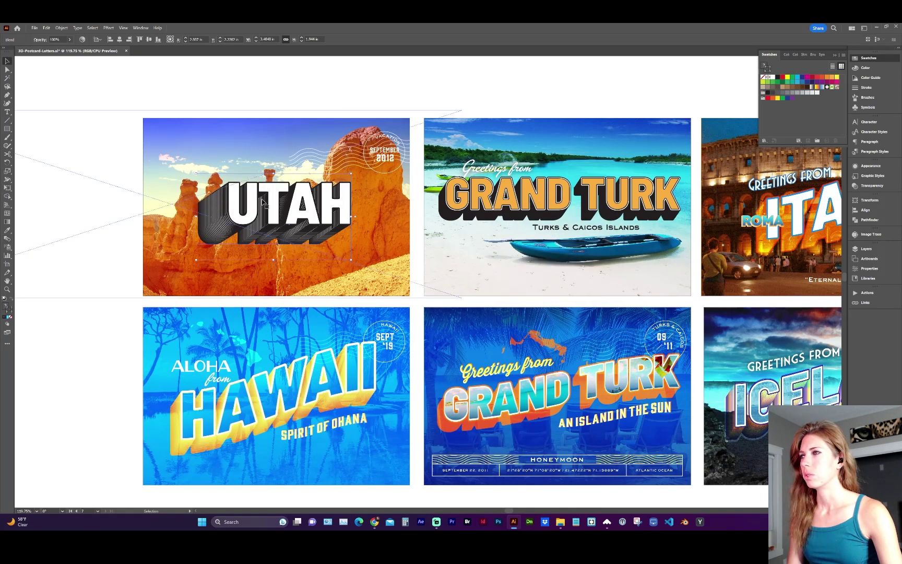
click(778, 78)
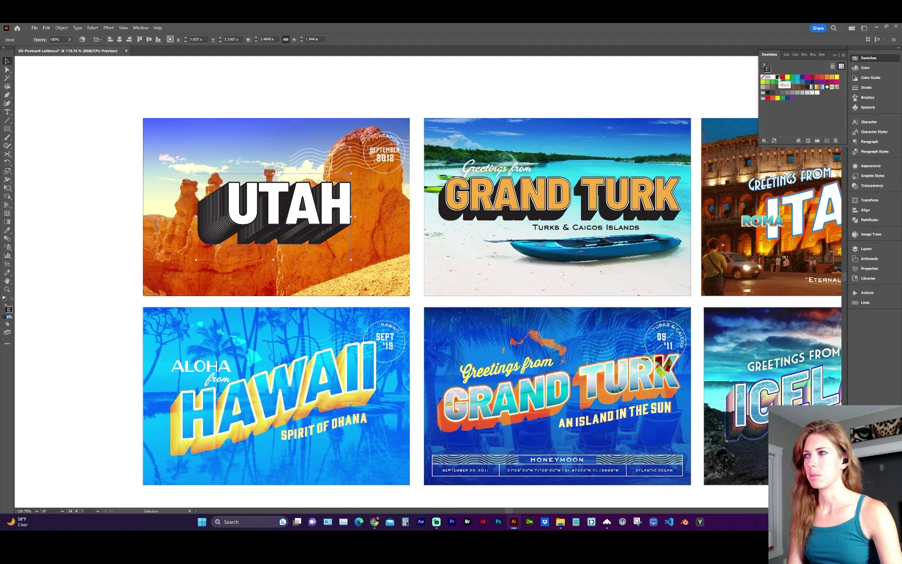
click(866, 87)
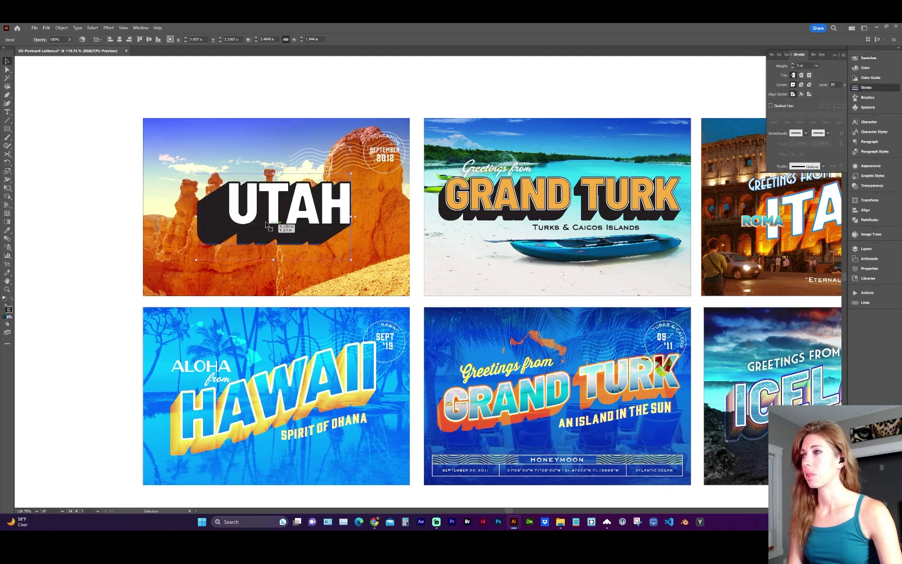
key(ctrl+shift+a)
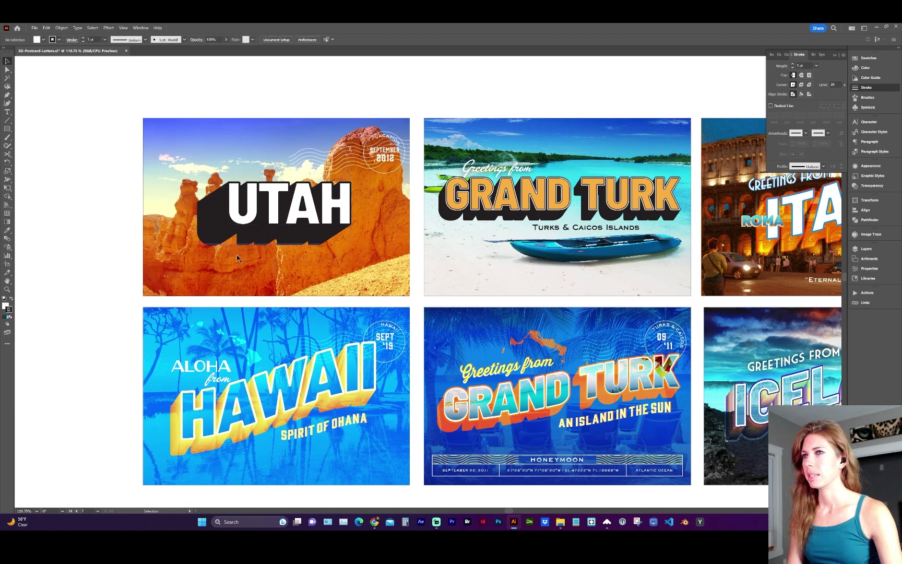
Move the back UTAH copy of the blend closer to the front text to shorten the 3D depth
key(a)
mouse_move(212, 236)
mouse_down()
mouse_move(269, 250)
mouse_move(207, 241)
mouse_move(236, 185)
mouse_move(221, 228)
mouse_move(215, 218)
mouse_move(218, 234)
mouse_up()
key(v)
key(Up)
key(Up)
key(Up)
key(Up)
key(Up)
key(Up)
key(Up)
key(Up)
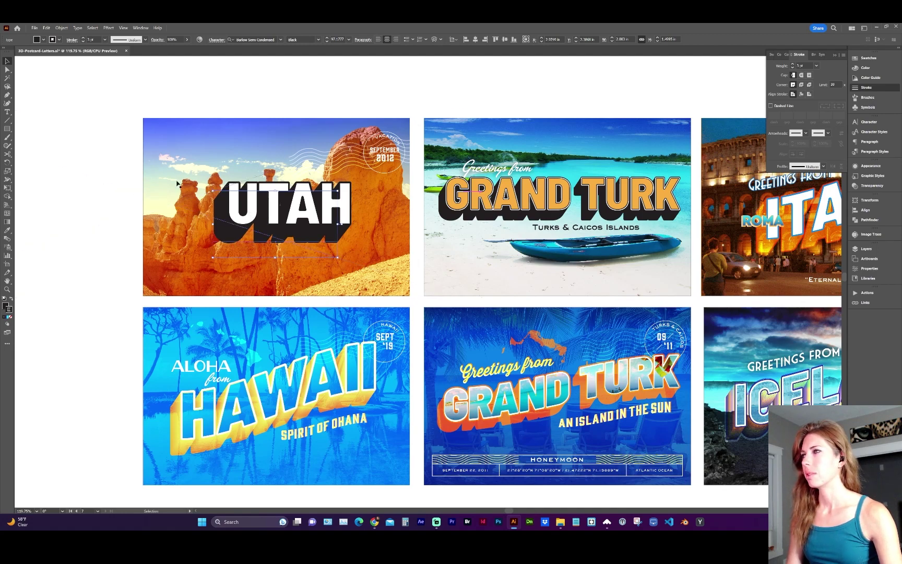
click(128, 170)
Start a Rise warp effect on the UTAH blend and move its dialog clear of the lettering
click(308, 208)
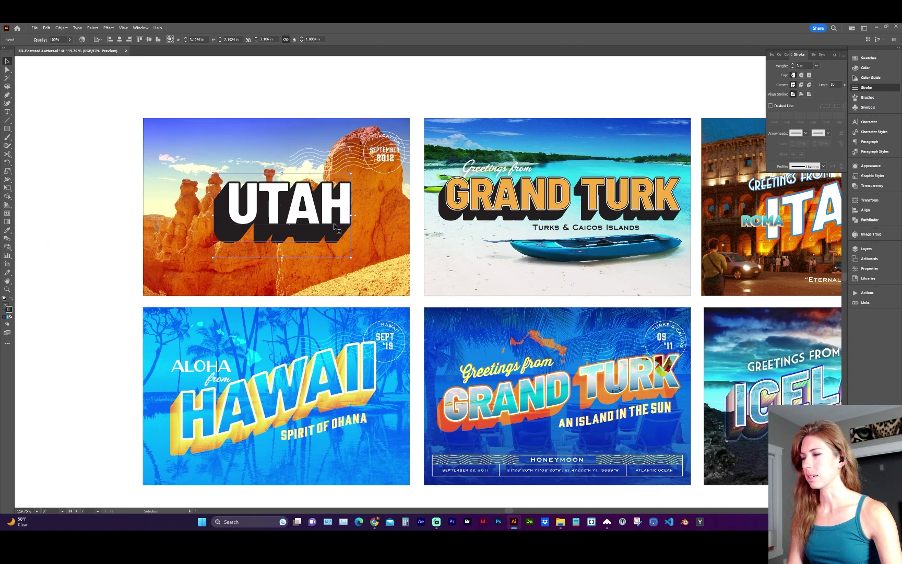
click(112, 28)
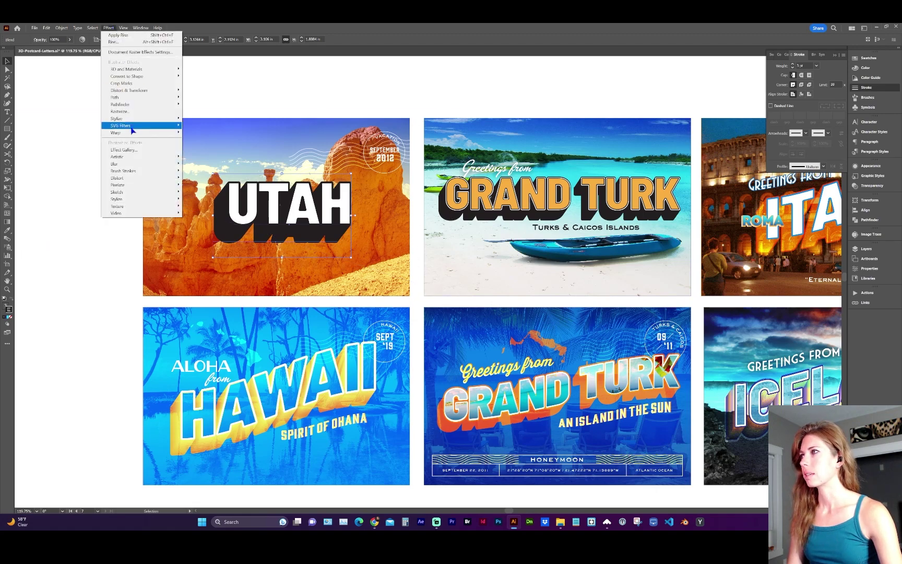
mouse_move(167, 133)
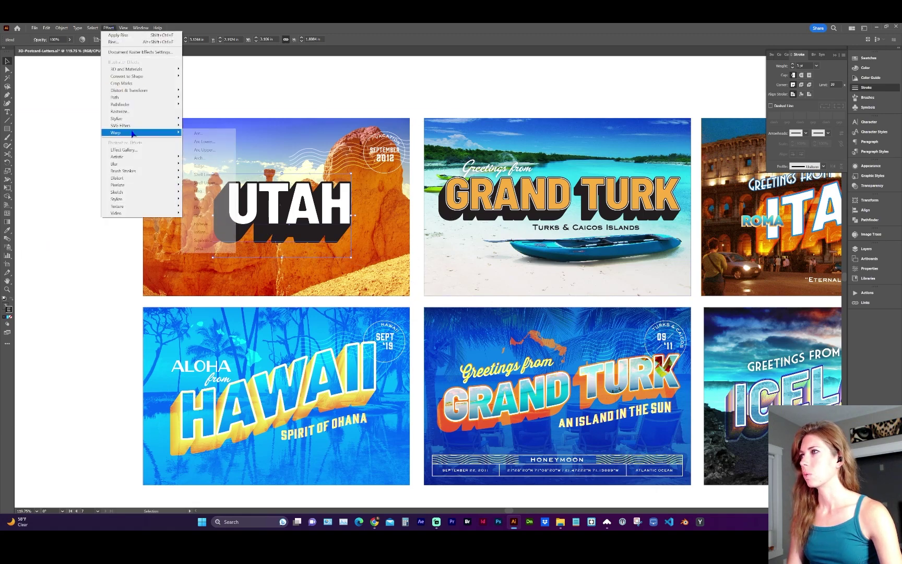
click(201, 216)
drag(334, 154, 493, 132)
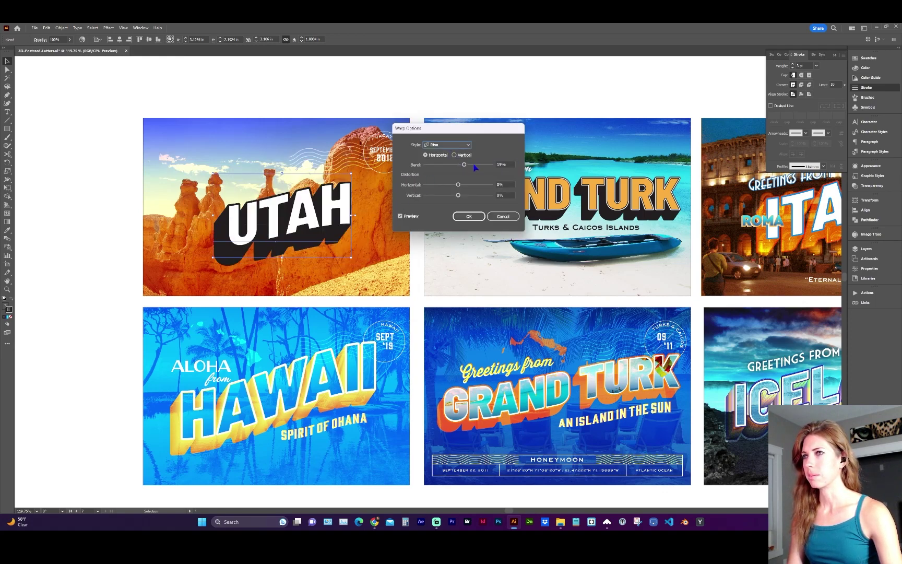
Try the Arc warp style on the lettering and return to Rise
click(447, 145)
click(423, 158)
click(431, 150)
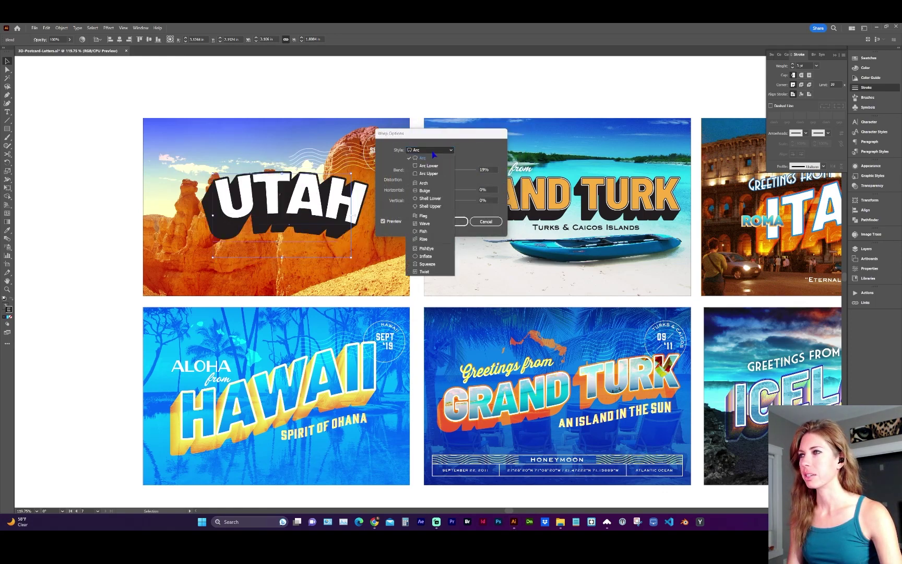
click(427, 239)
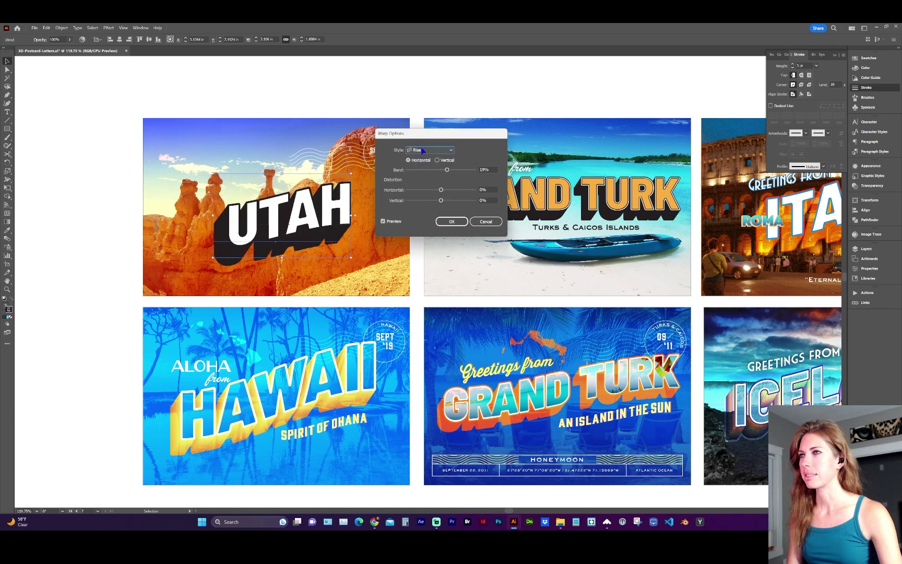
Set the Rise warp's bend to 17% and apply the effect
mouse_move(448, 172)
mouse_down()
mouse_move(455, 172)
mouse_move(436, 173)
mouse_move(456, 172)
mouse_move(449, 173)
mouse_up()
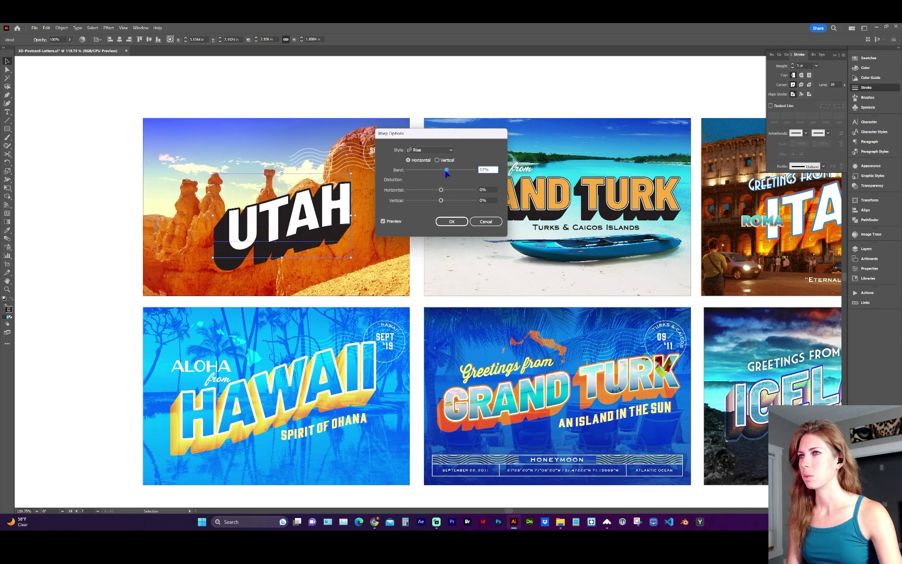
click(452, 221)
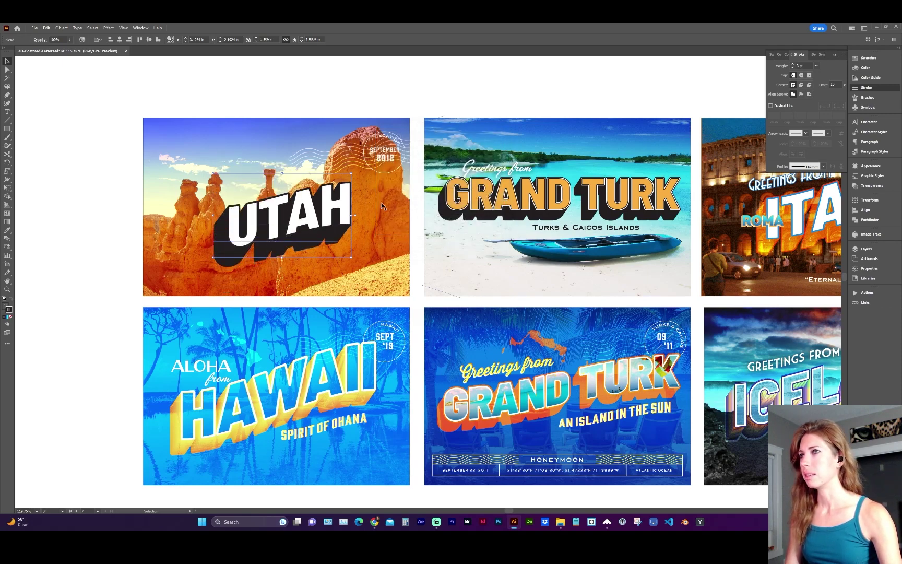
Enlarge the warped UTAH lettering to about 3.55 in wide and place a spare copy beside the artboard
drag(213, 257, 183, 270)
drag(328, 217, 89, 187)
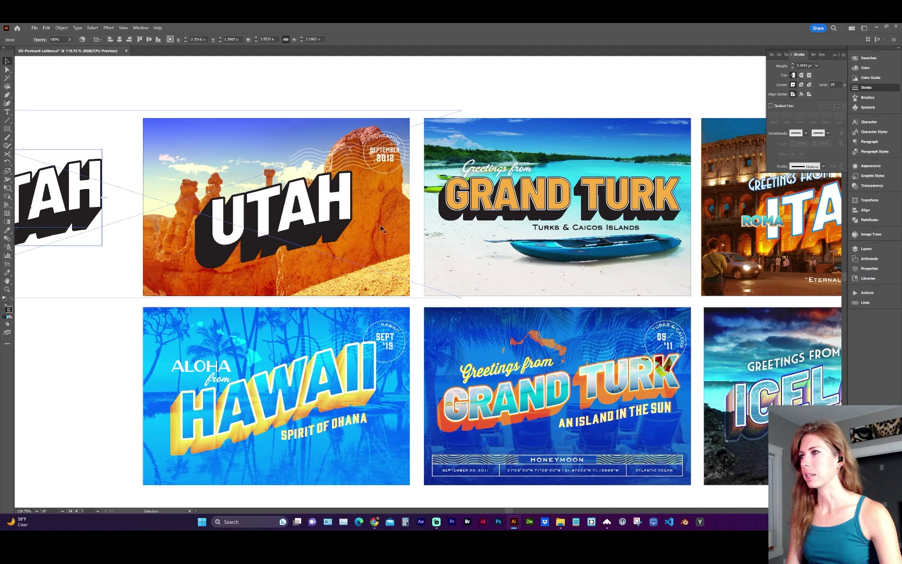
drag(334, 222, 334, 222)
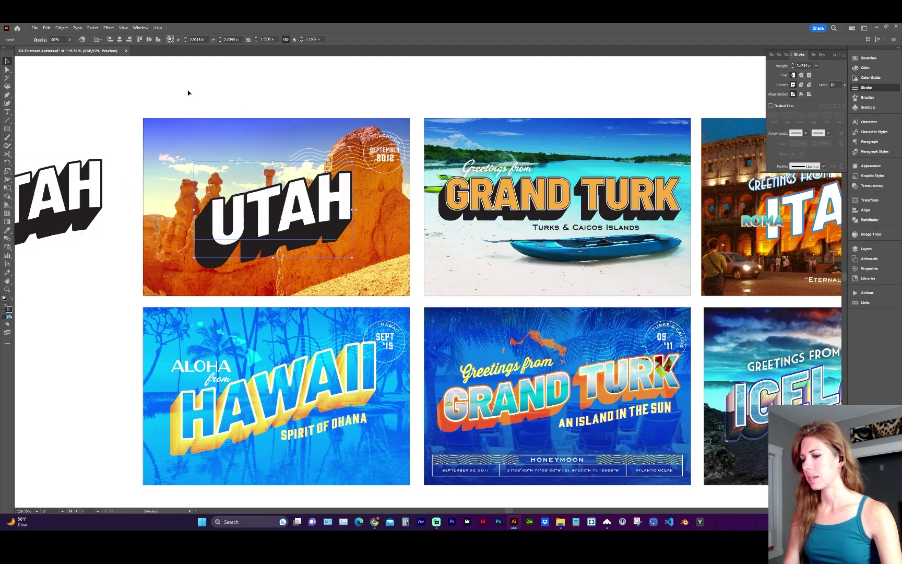
Paste the copied UTAH blend in front of the original on the postcard and expand its appearance
key(a)
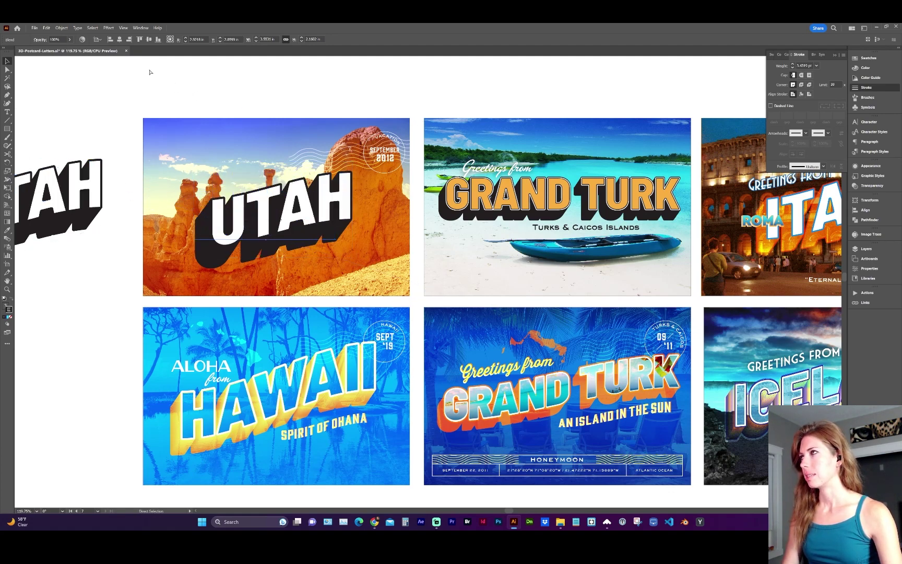
click(46, 27)
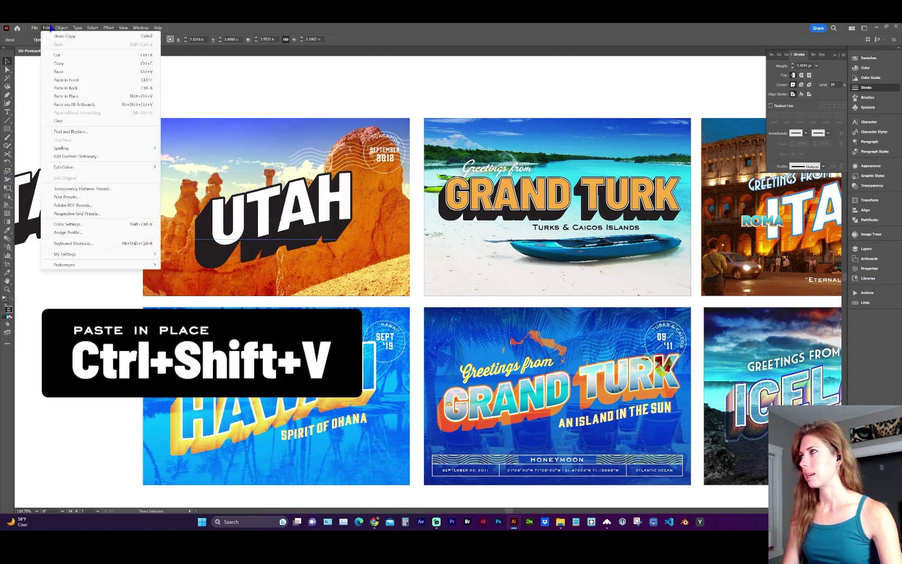
click(121, 81)
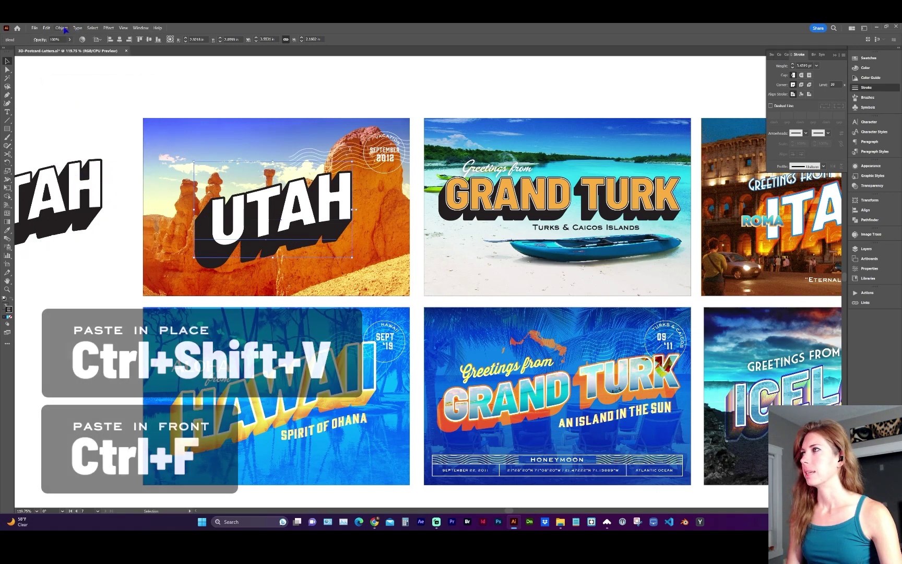
click(65, 29)
click(86, 132)
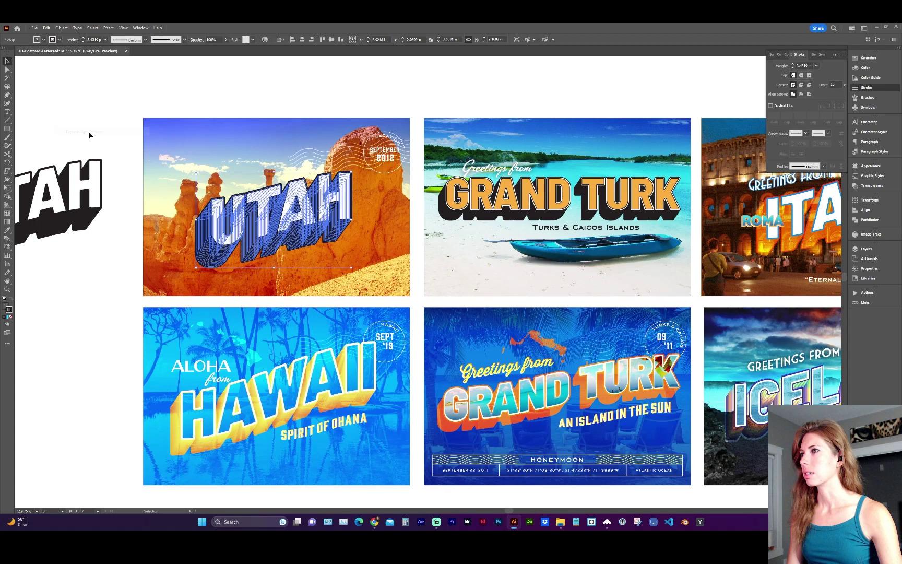
Cut the front white letters out of the expanded UTAH group and paste them in front as a separate object
double_click(332, 196)
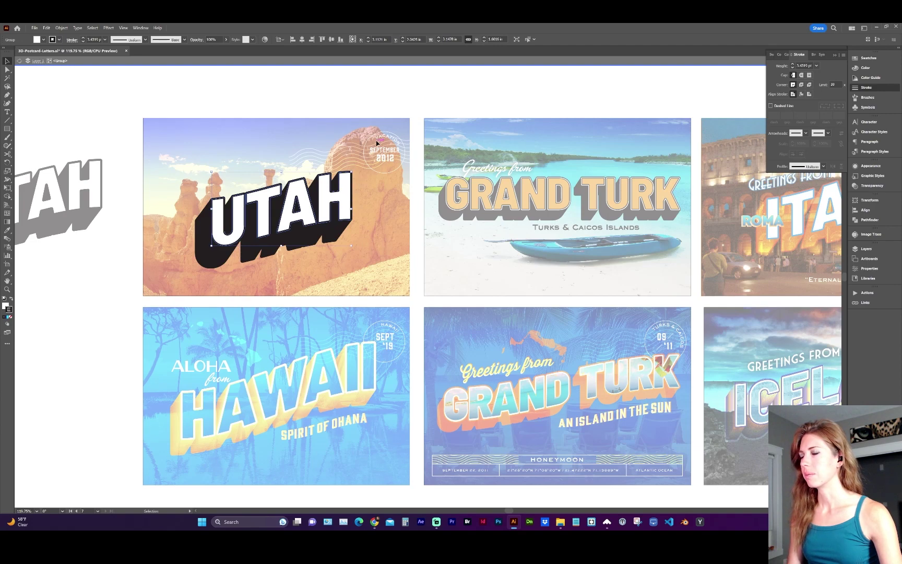
click(378, 108)
double_click(378, 107)
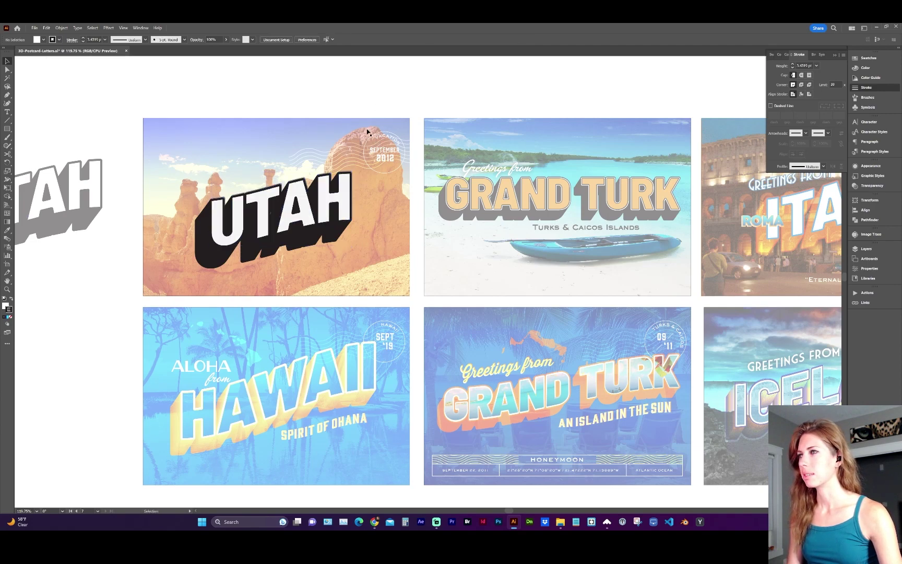
click(228, 230)
key(ctrl+x)
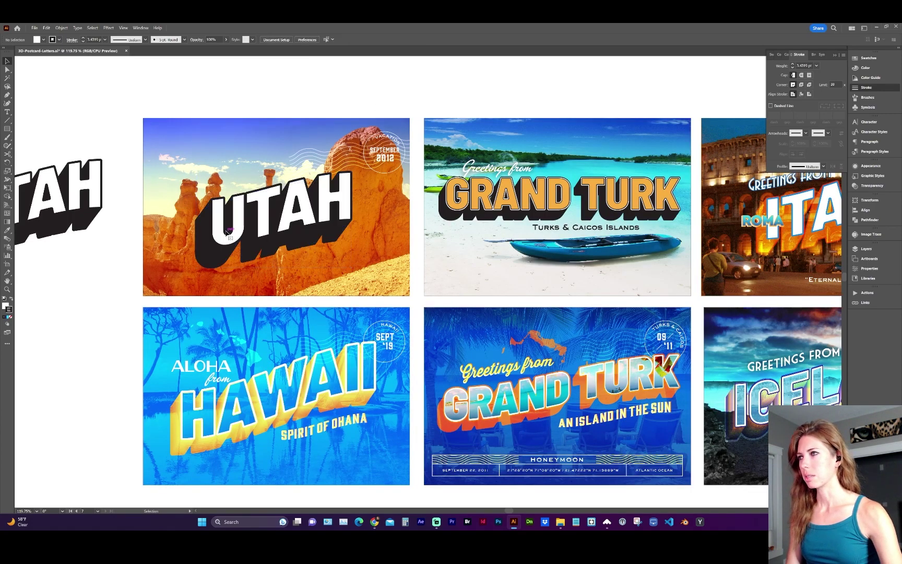
key(ctrl+f)
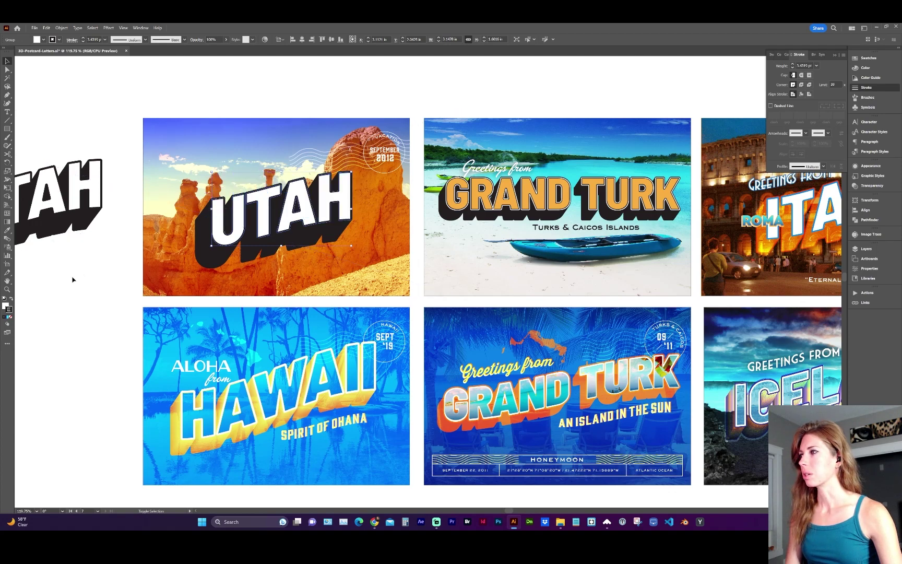
Swap the front letters' fill and stroke to black fill with white outline, and set the stroke weight to 2 pt
key(shift+x)
click(792, 67)
click(792, 67)
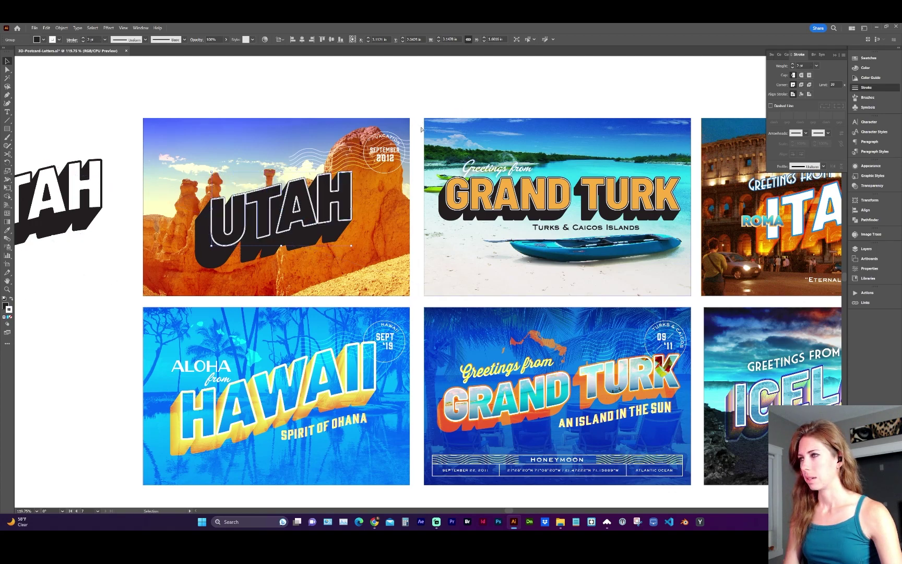
Place the second canyon photo over the Utah postcard, aligned to its sides, and arrange it directly behind the front UTAH letters
key(a)
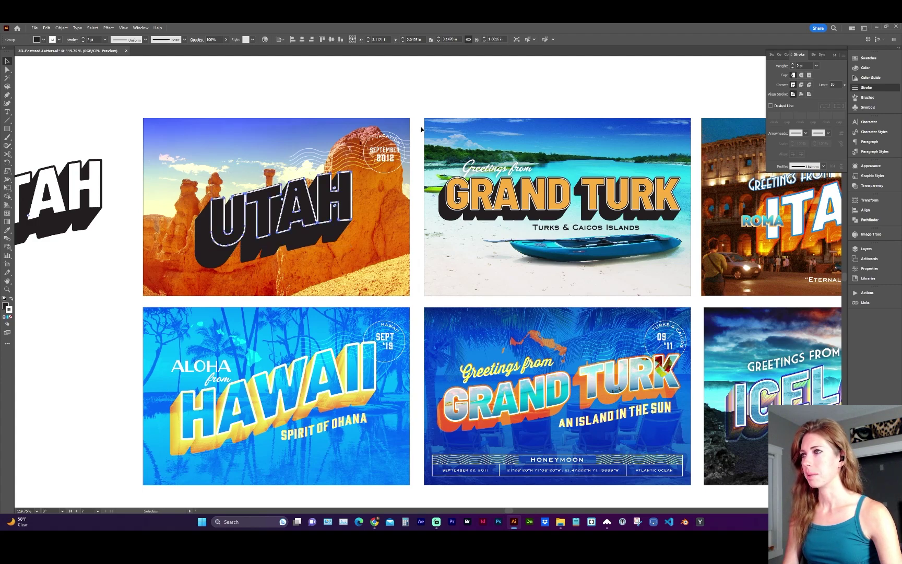
key(v)
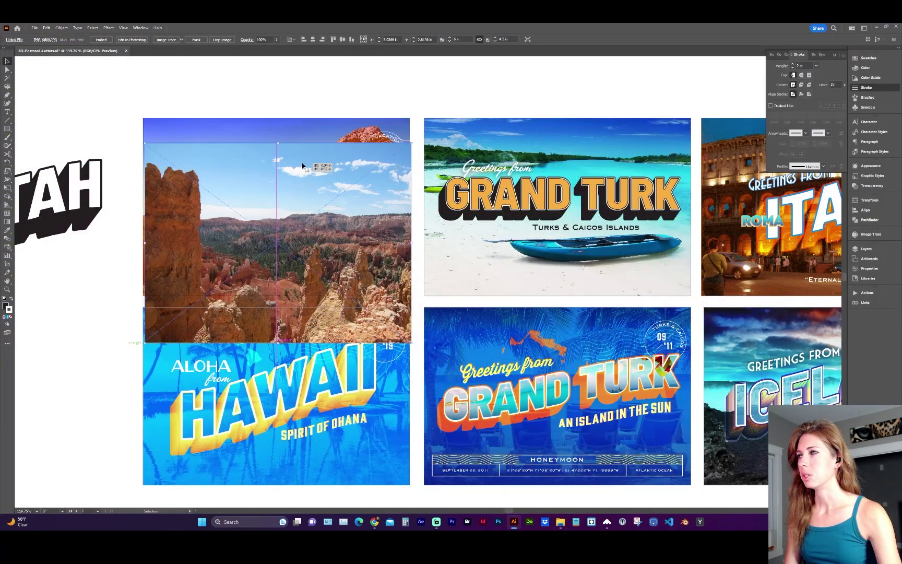
drag(303, 166, 301, 164)
key(ctrl+bracketleft)
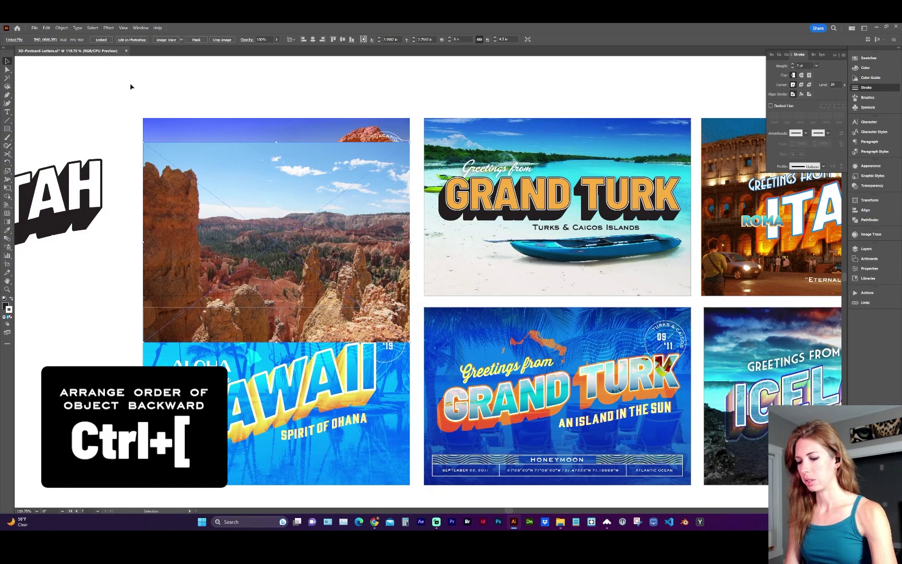
key(ctrl+bracketleft)
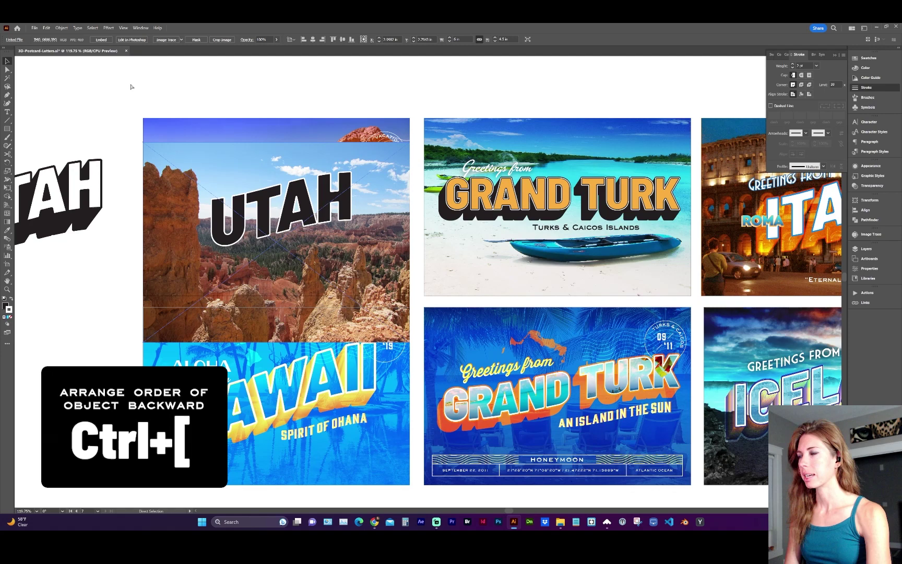
key(ctrl+bracketright)
key(ctrl+bracketright)
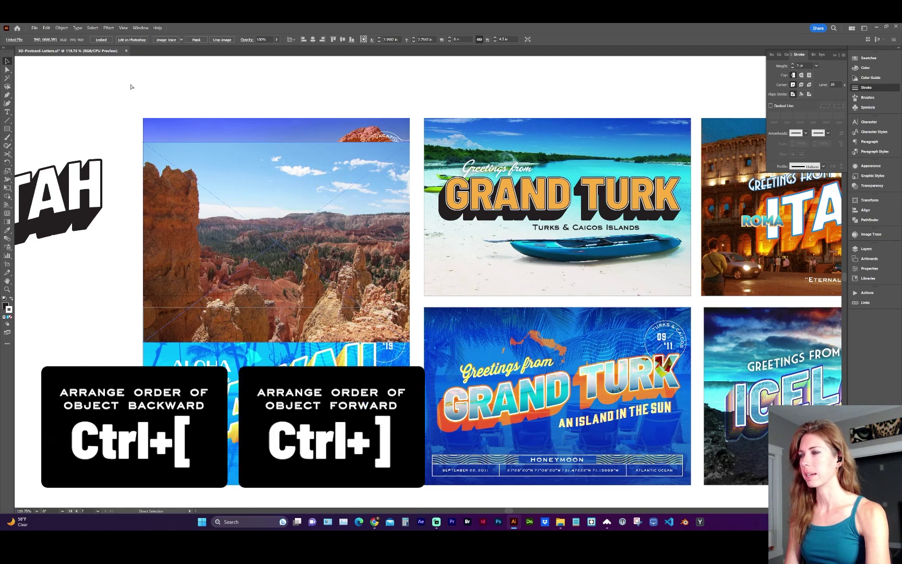
key(ctrl+bracketleft)
Make the front UTAH letters a single compound path
click(342, 212)
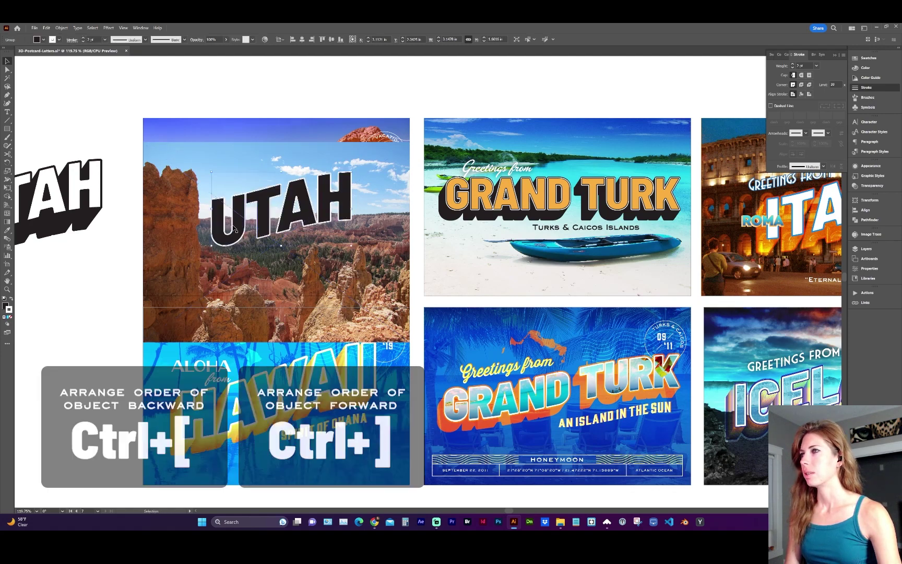
click(61, 27)
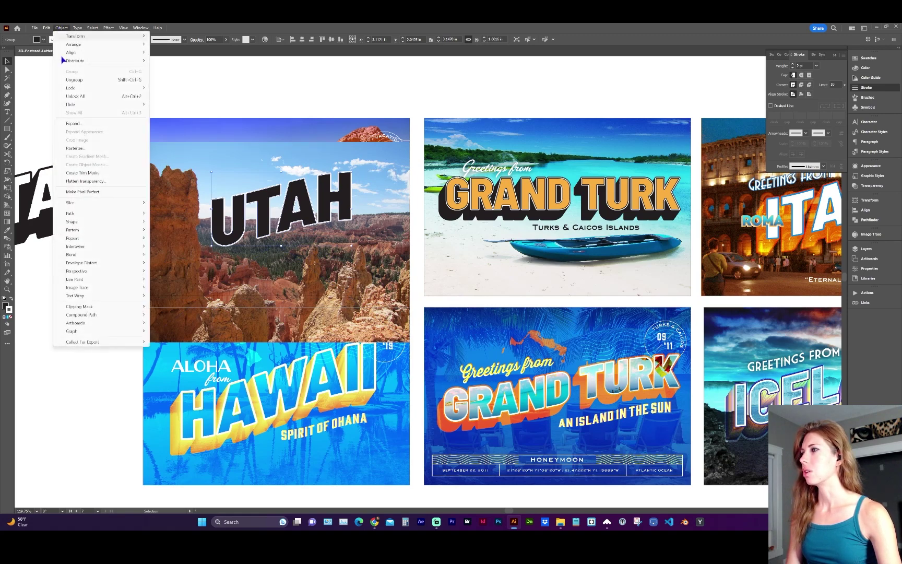
mouse_move(107, 314)
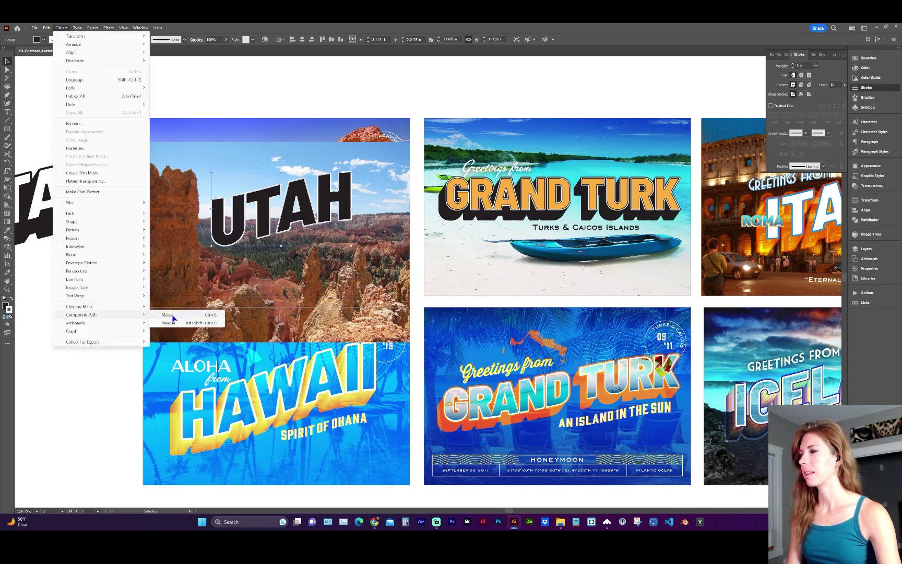
click(167, 315)
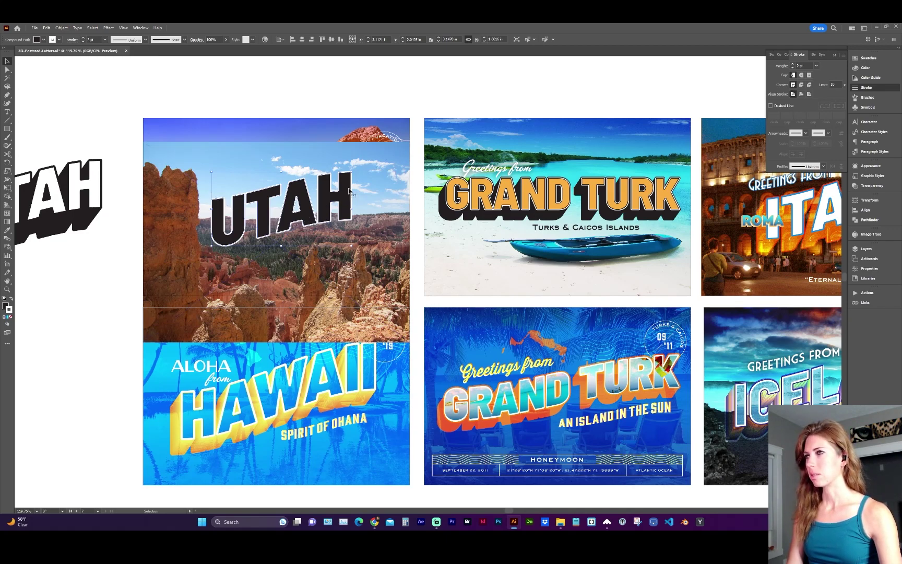
Create a clipping mask that confines the second canyon photo to the front UTAH letters
shift+click(266, 155)
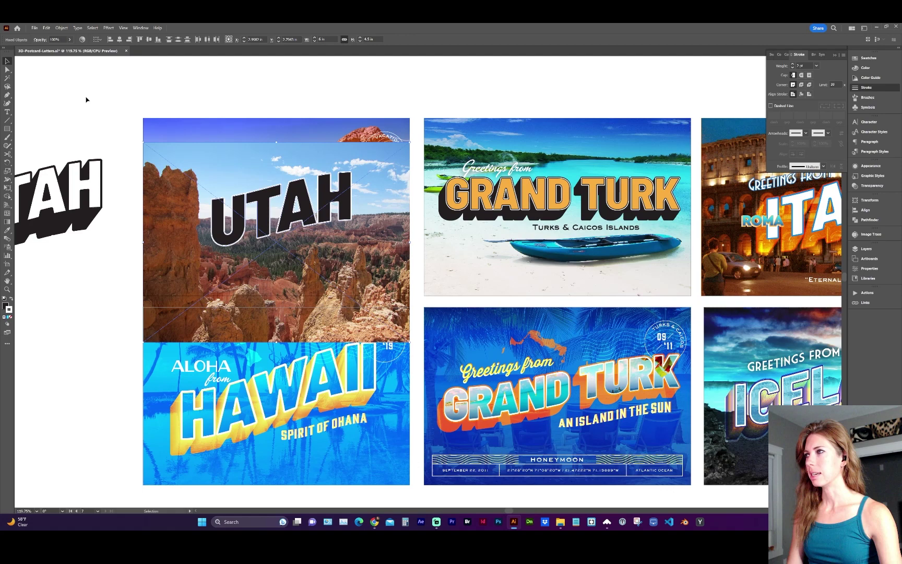
click(61, 28)
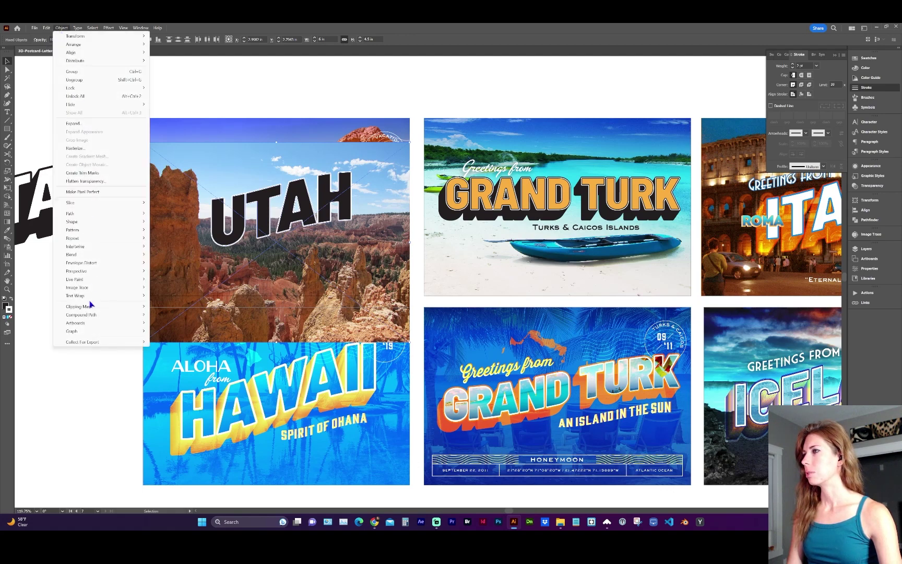
mouse_move(90, 305)
click(156, 307)
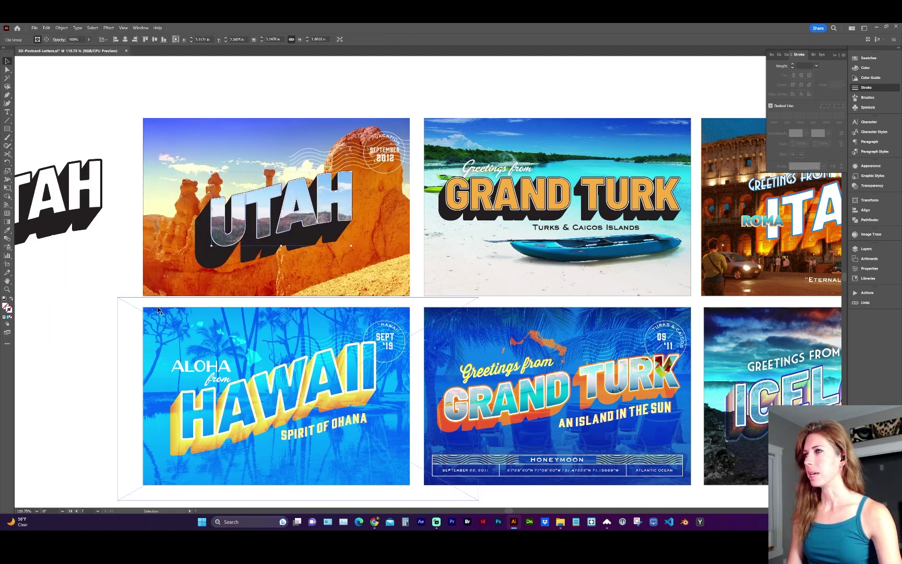
Lock the Utah postcard's background photo and the neighbouring background artwork on the top row, with Layer 1 expanded for reference
key(ctrl+plus)
key(ctrl+plus)
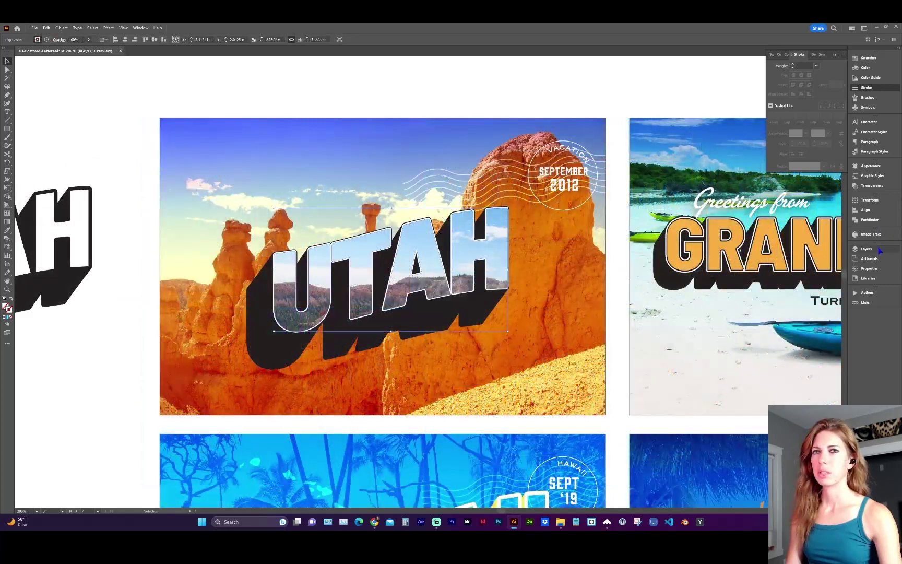
click(865, 249)
click(780, 269)
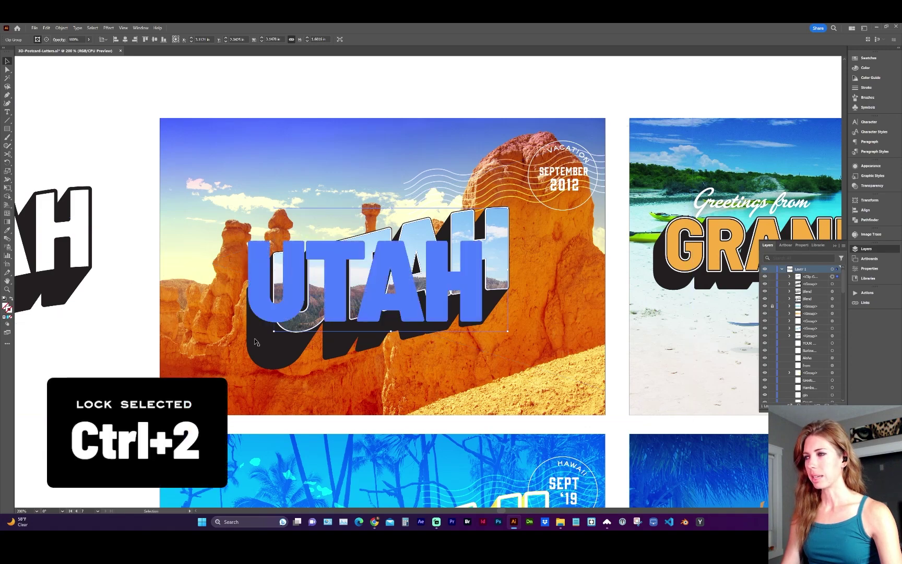
click(170, 263)
key(ctrl+2)
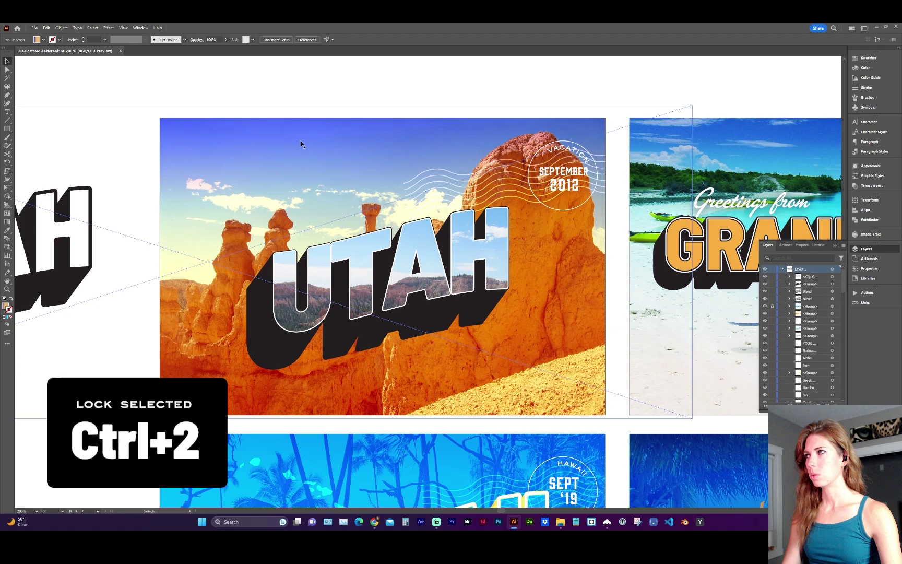
click(348, 120)
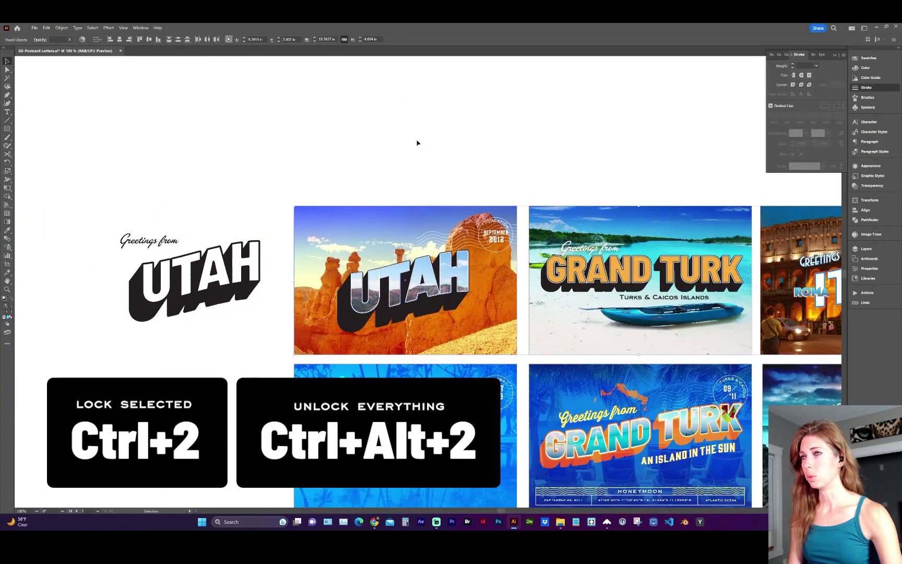
drag(390, 168, 424, 235)
key(ctrl+2)
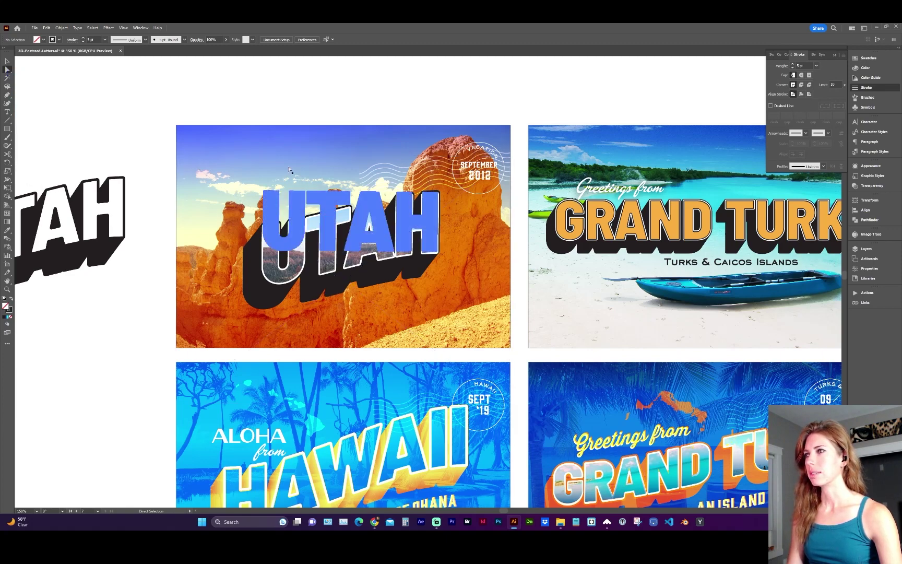
Enlarge the canyon photo inside the UTAH clipping mask to about 6.53 in wide and nudge it left and down
click(326, 224)
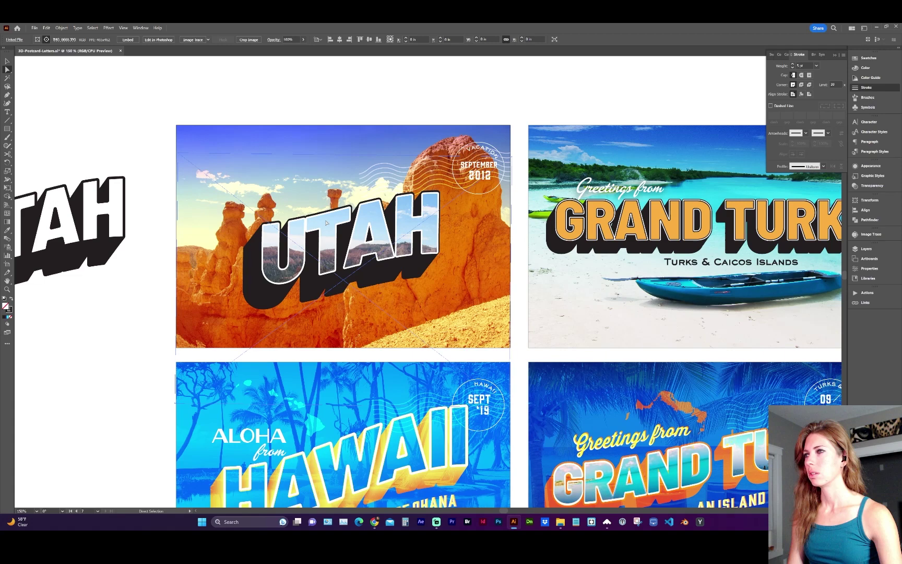
key(v)
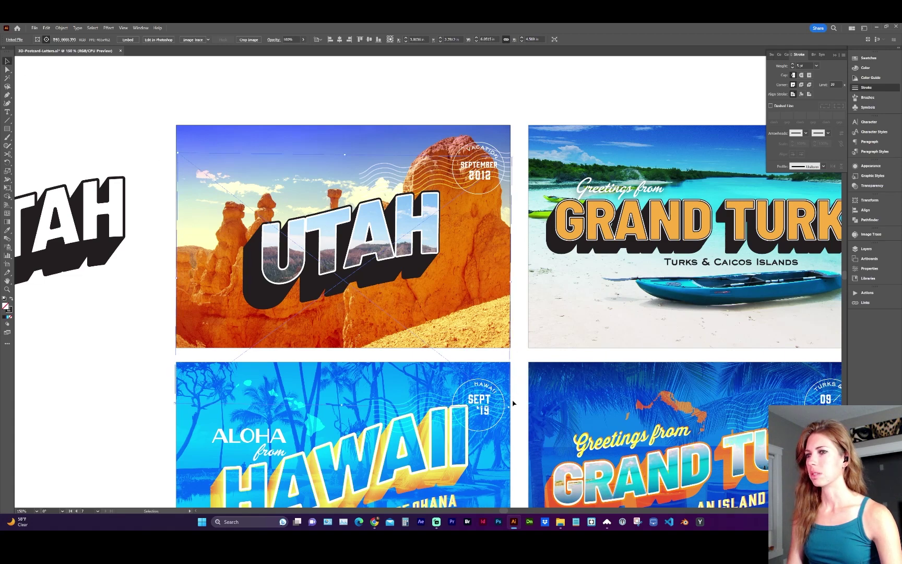
drag(511, 155, 550, 140)
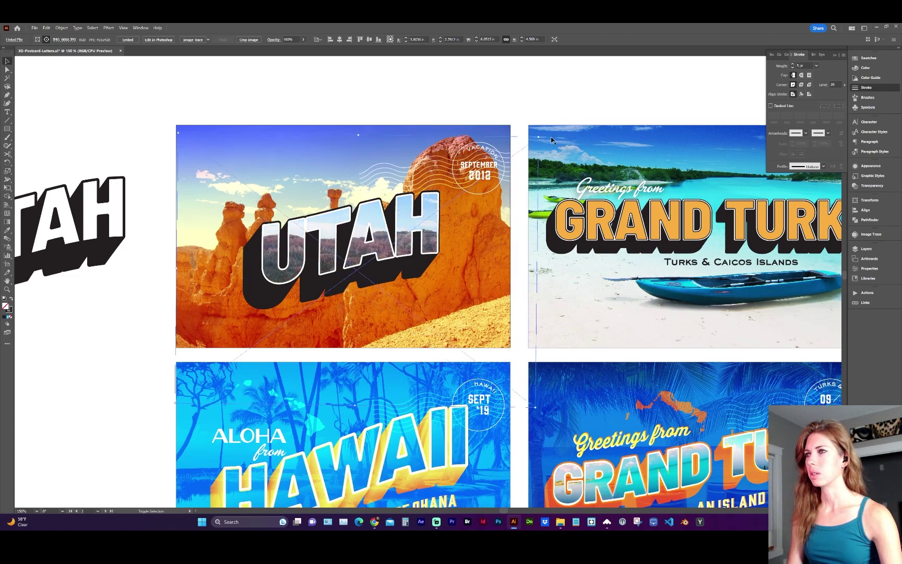
key(shift+Left)
key(shift+Left)
key(shift+Left)
key(shift+Down)
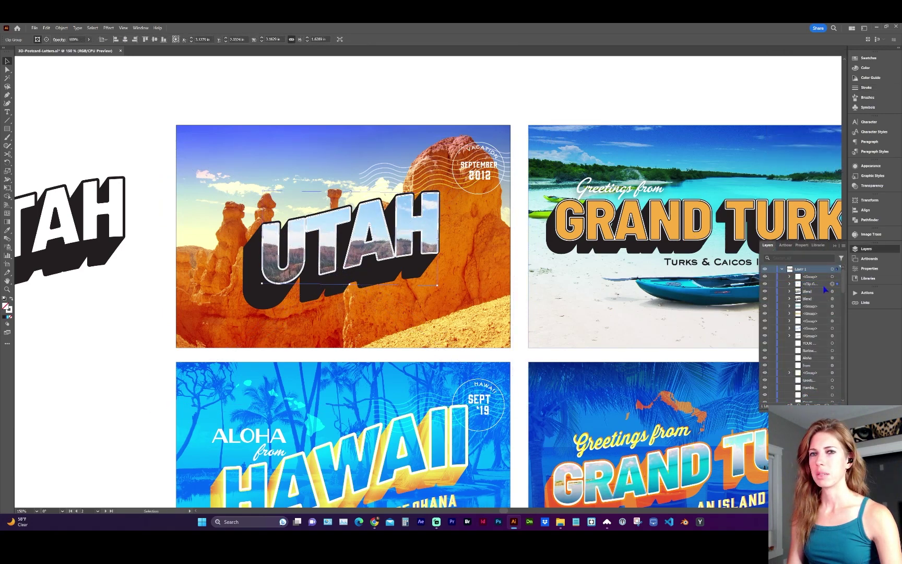
Isolate the UTAH clip group and draw a rectangle about 4.70 by 2.76 in over the clipped photo
double_click(409, 226)
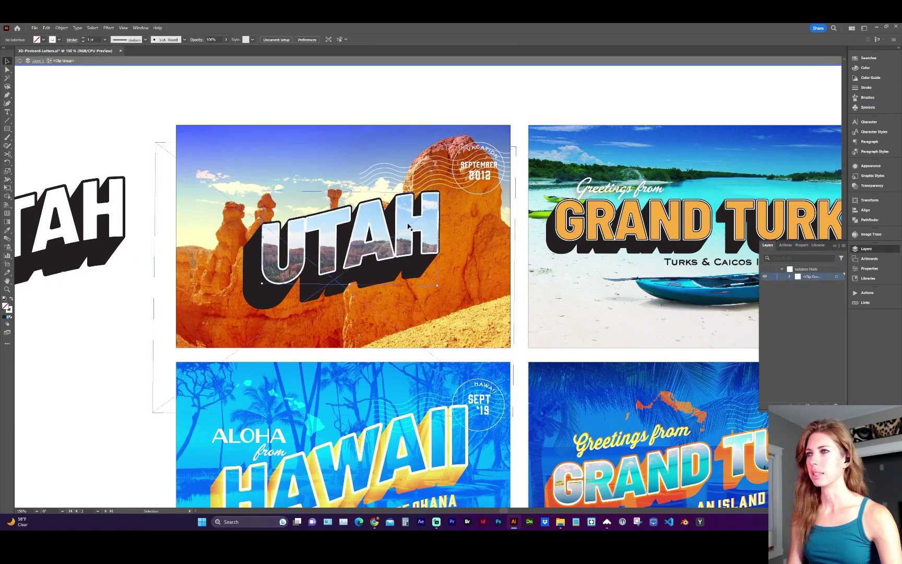
click(409, 225)
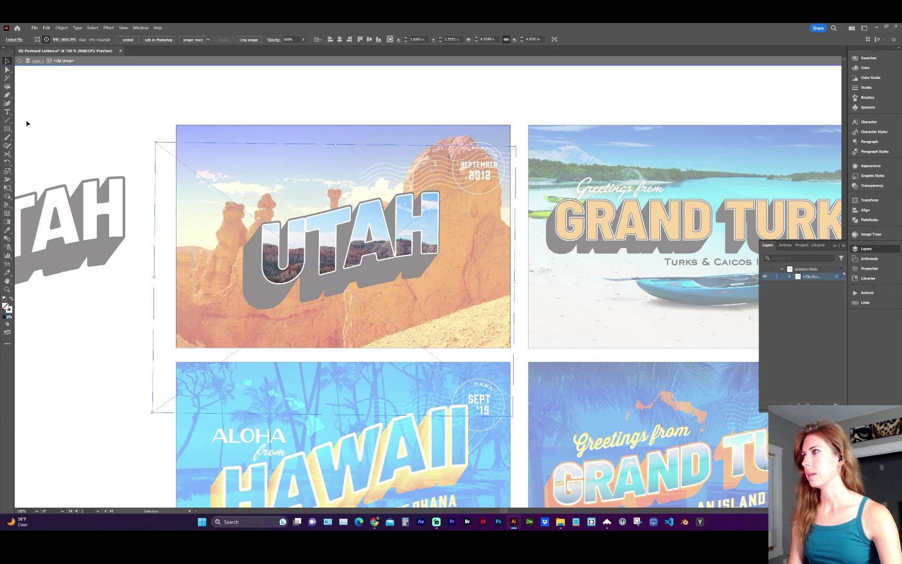
click(8, 129)
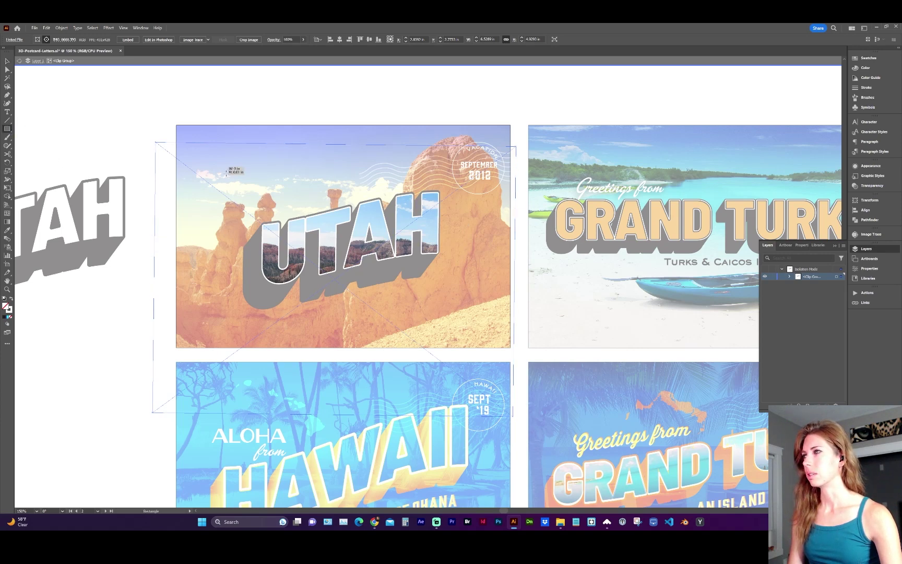
drag(219, 166, 480, 318)
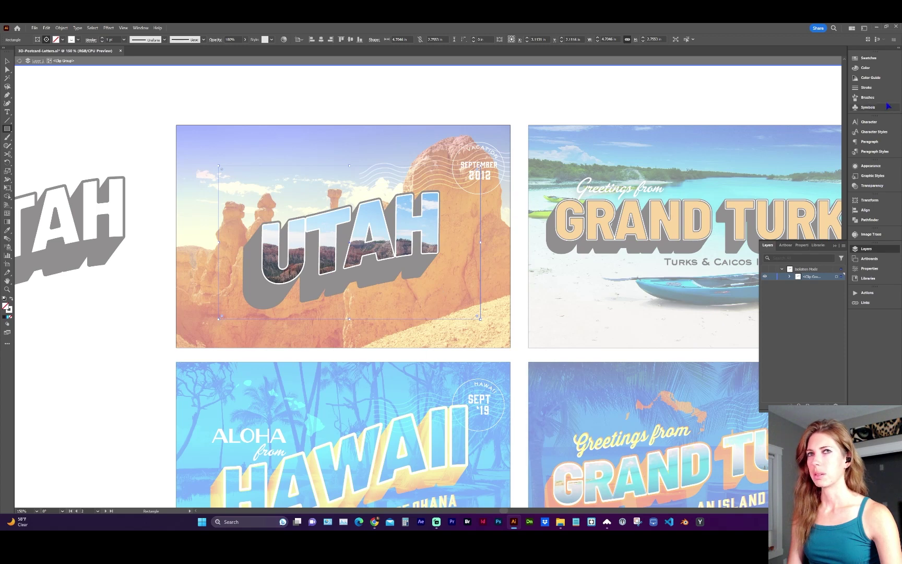
Give the rectangle no stroke and a light cyan fill with hue 184°, saturation 44% and brightness 100%
key(v)
click(868, 58)
key(shift+x)
click(797, 76)
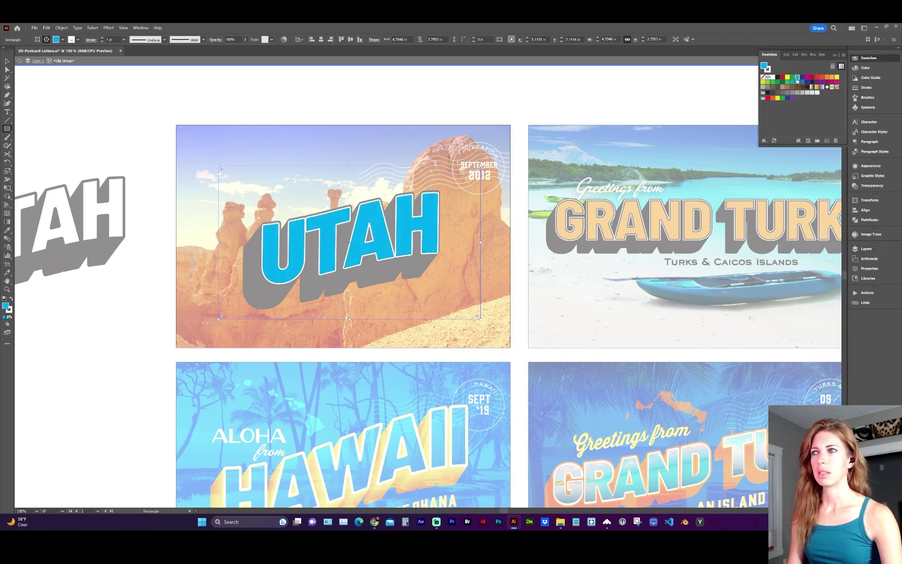
double_click(764, 65)
click(565, 299)
click(628, 343)
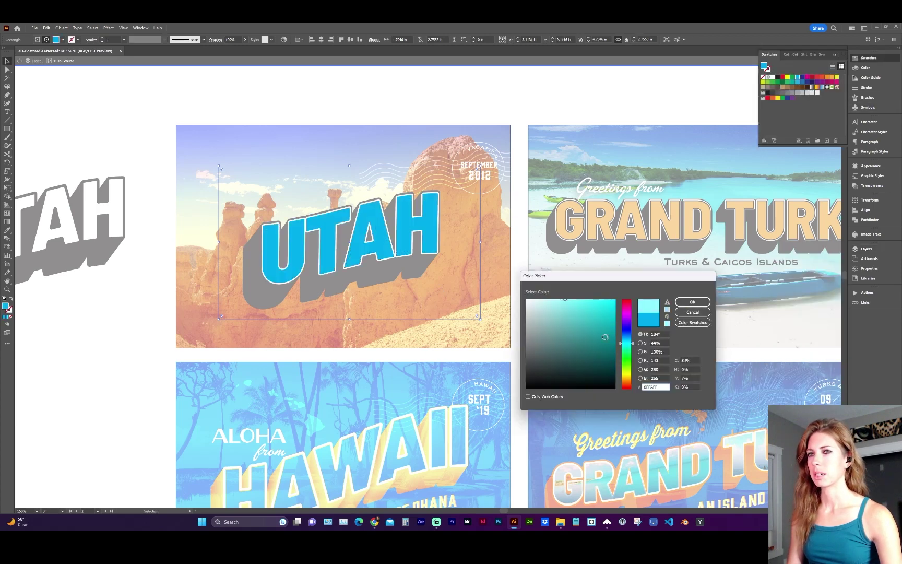
click(692, 302)
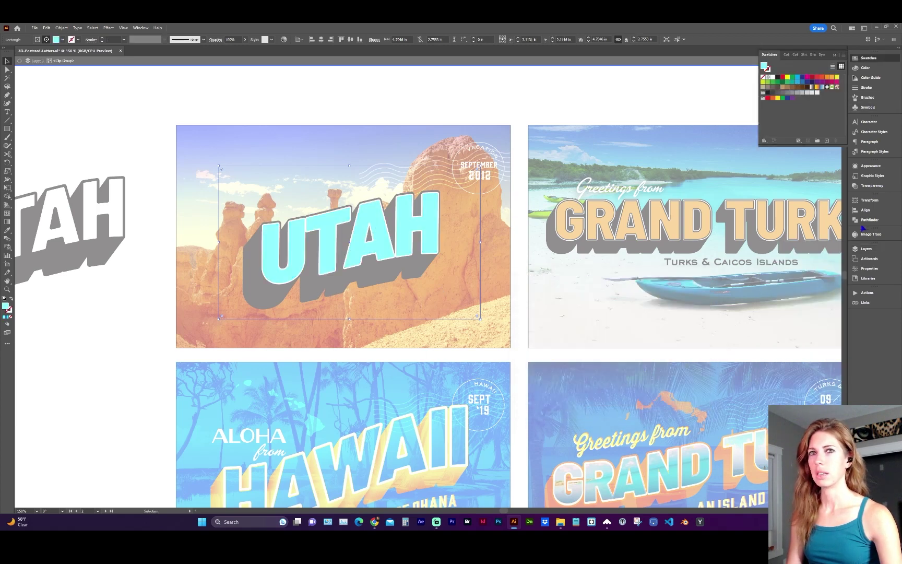
Set the cyan rectangle's blending mode to Overlay and its opacity to 84%
click(871, 187)
click(783, 173)
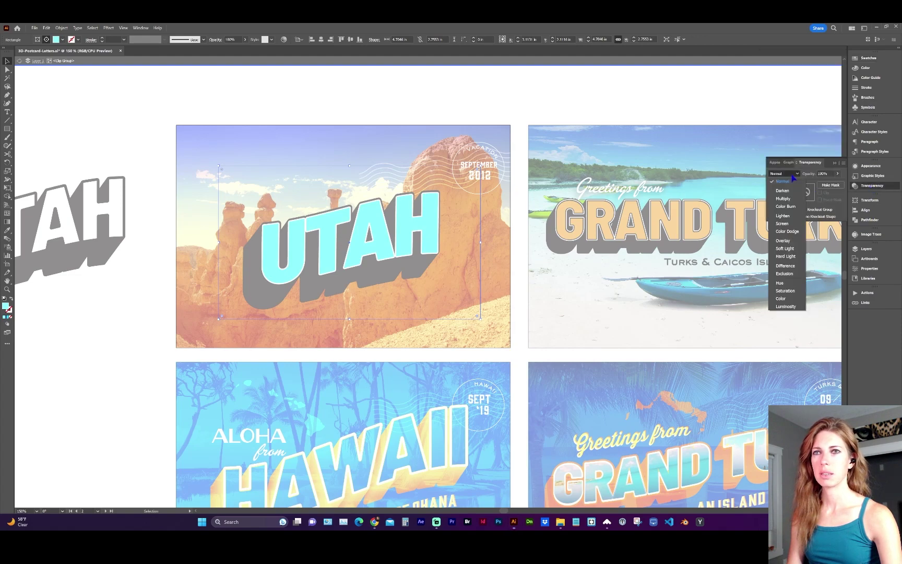
click(783, 241)
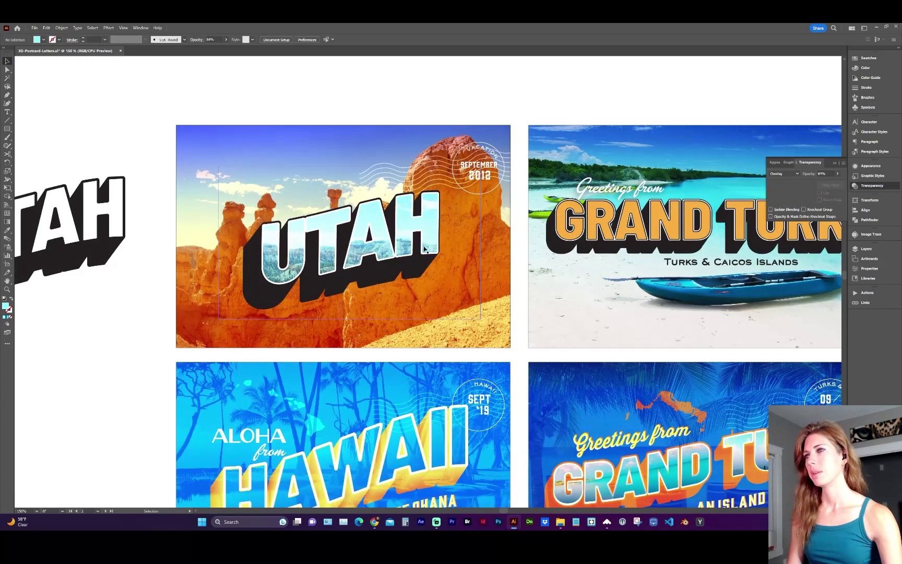
Try an orange swatch as the fill of the overlay rectangle inside the UTAH letters
key(a)
click(412, 228)
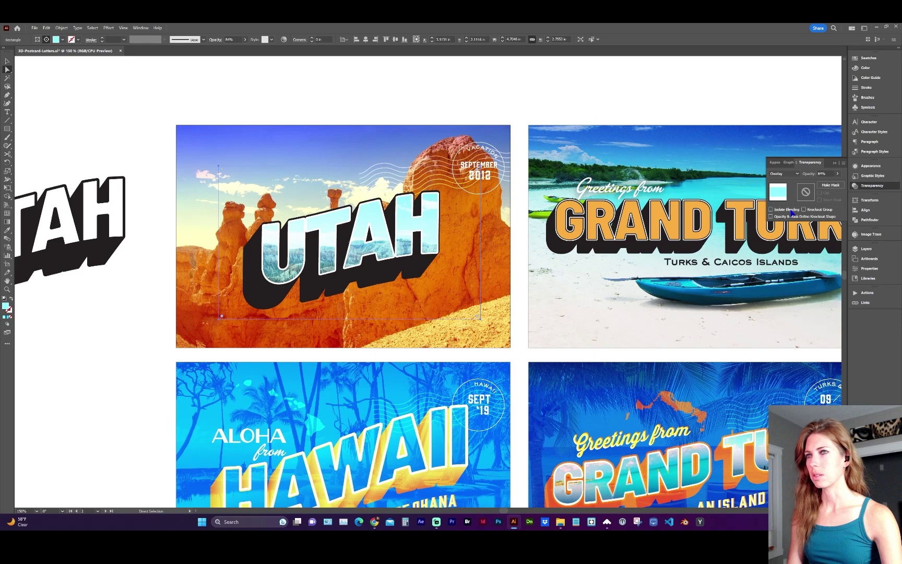
click(868, 58)
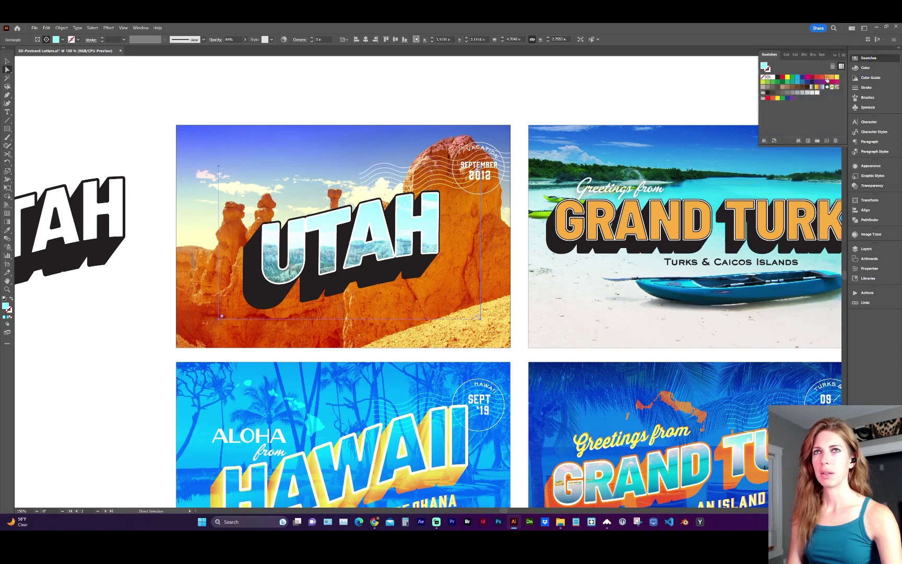
click(826, 78)
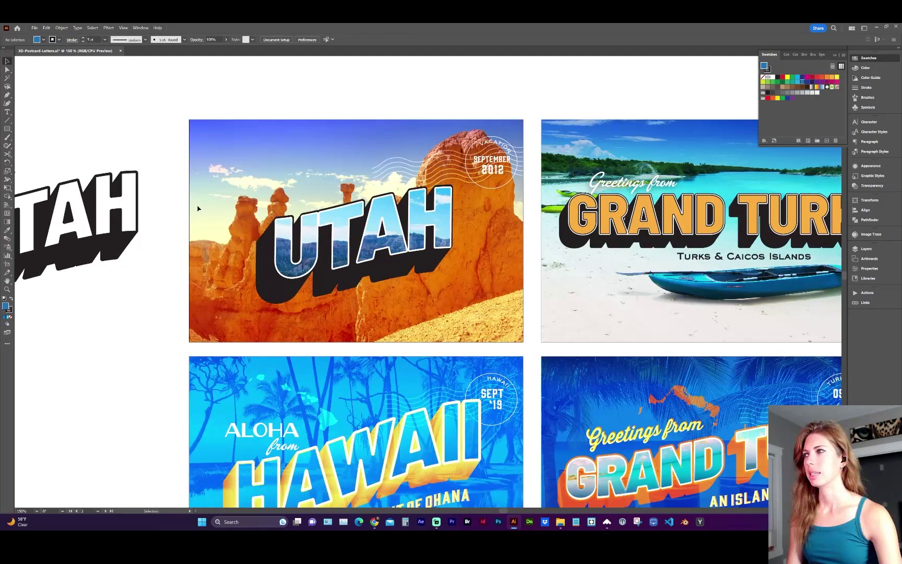
Add "Greetings from" above the UTAH lettering and "Bryce Canyon" below it on the postcard
key(t)
click(69, 168)
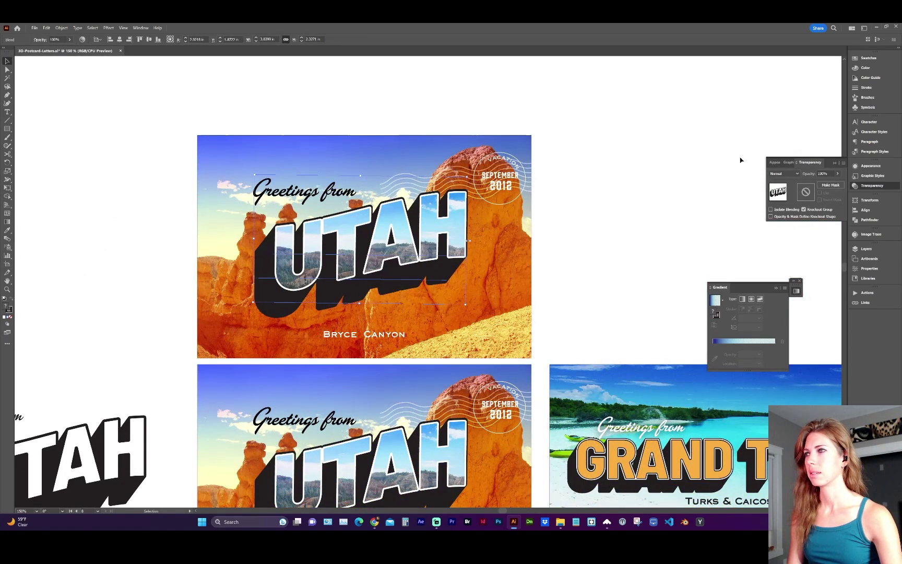
Recolour the 3D blend on the duplicated Utah postcard with white rear letters and an orange stroke on the front letters
click(878, 56)
click(773, 77)
click(616, 156)
double_click(397, 255)
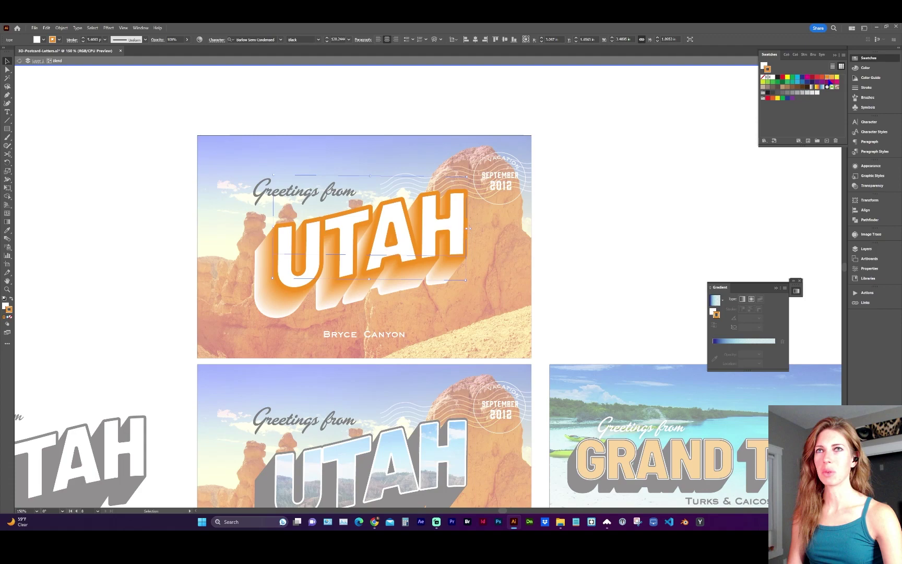
key(Escape)
Align the 5 pt black outline of the front UTAH letters to the inside of their paths
click(865, 87)
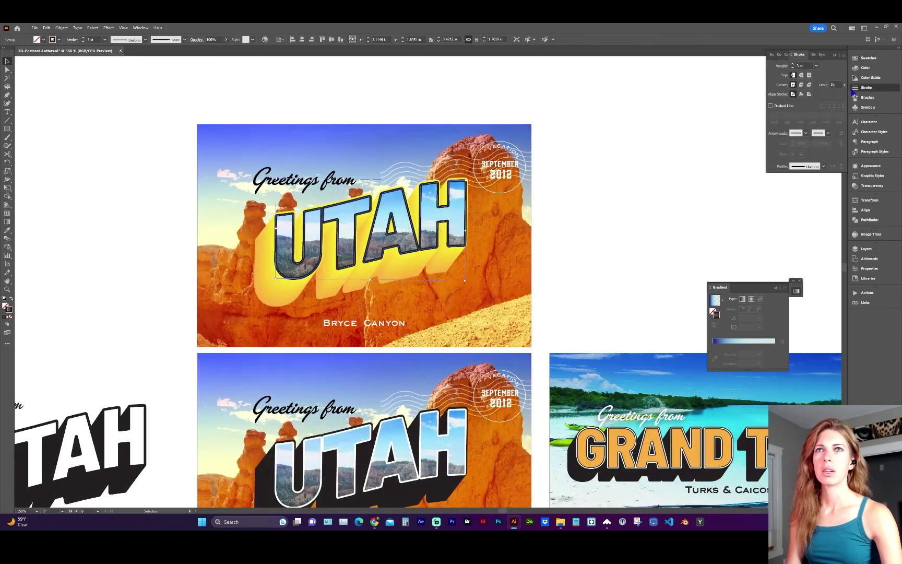
click(801, 94)
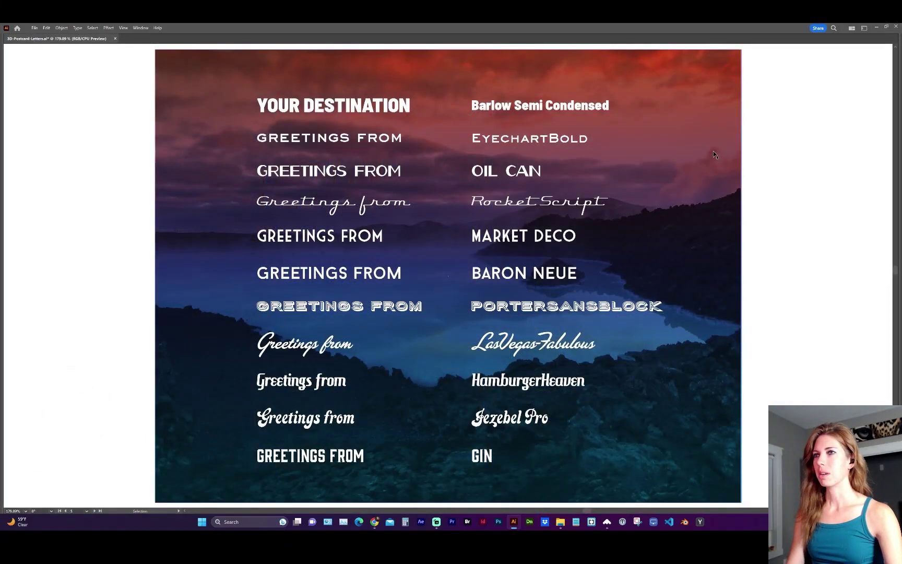
With the Barlow Semi Condensed font sample selected, show the hidden workspace panels and collapse the floating Gradient panel
click(586, 112)
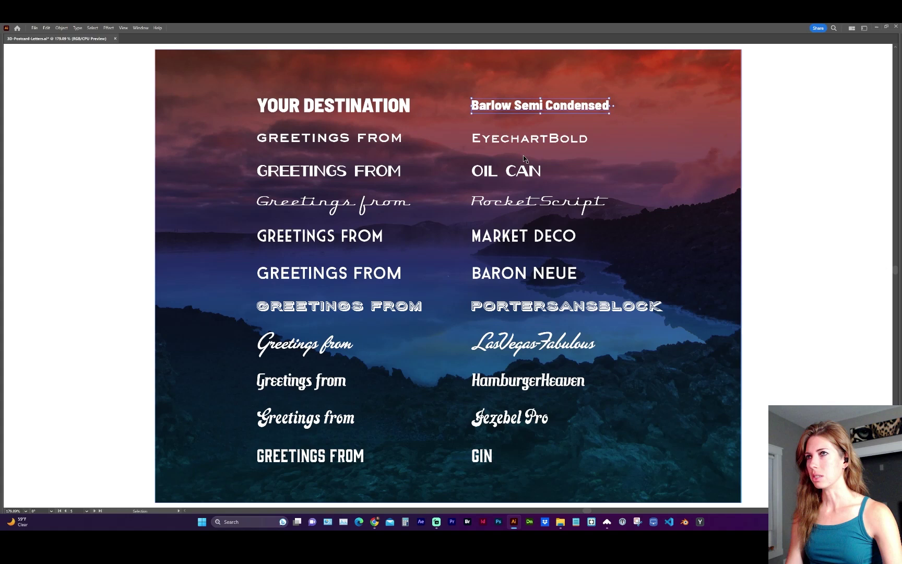
key(Tab)
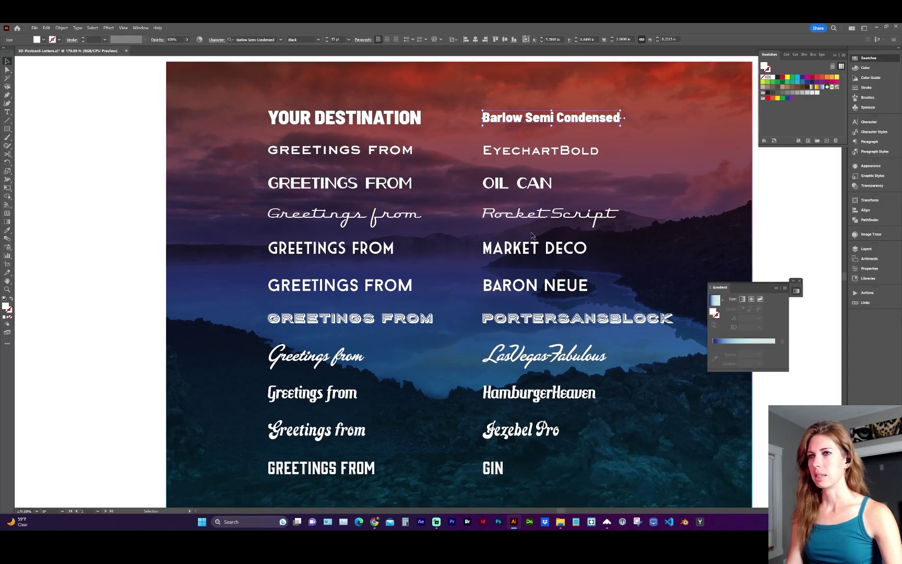
click(796, 292)
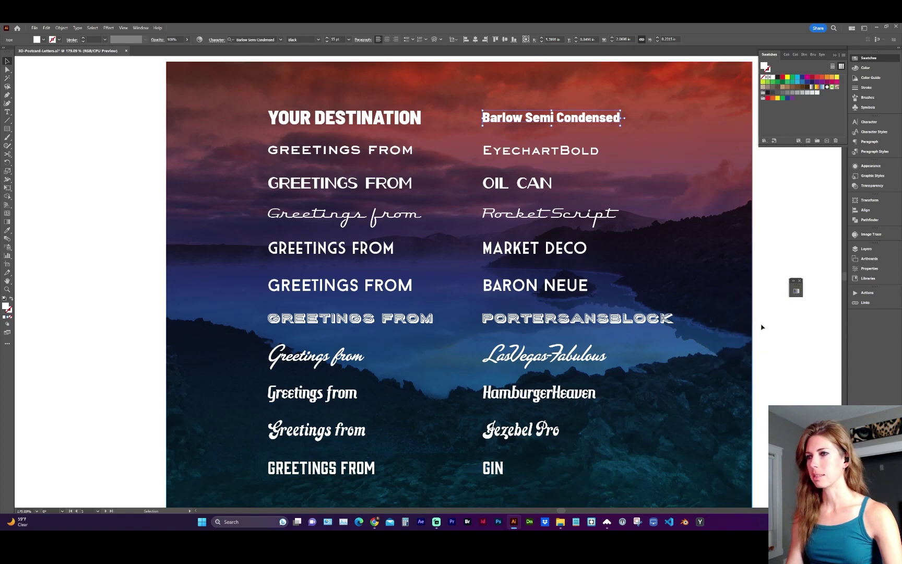